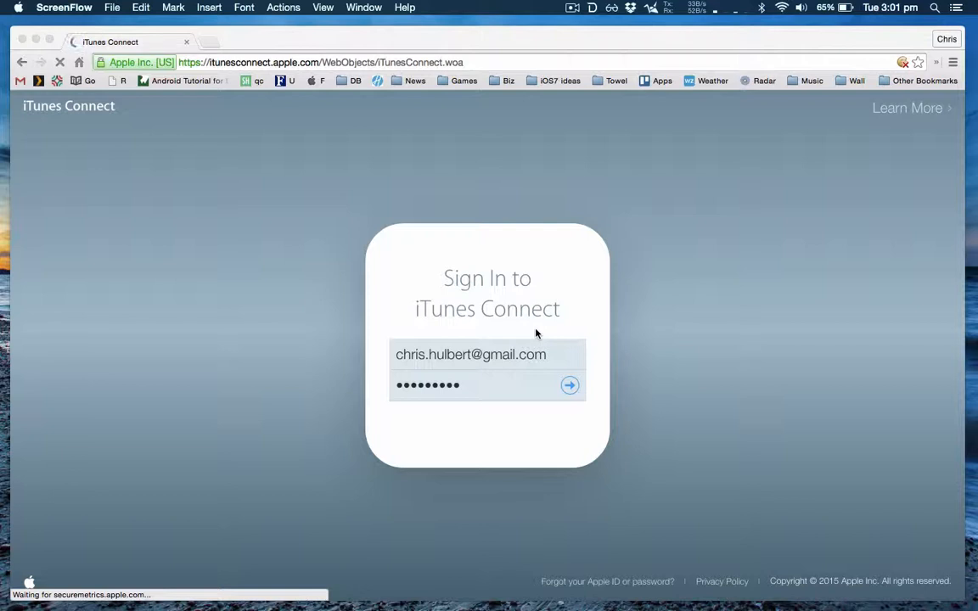
Sign in to iTunes Connect with the prefilled credentials and start a new iOS app in My Apps.
{"action": "left_click", "coordinate": [570, 388]}
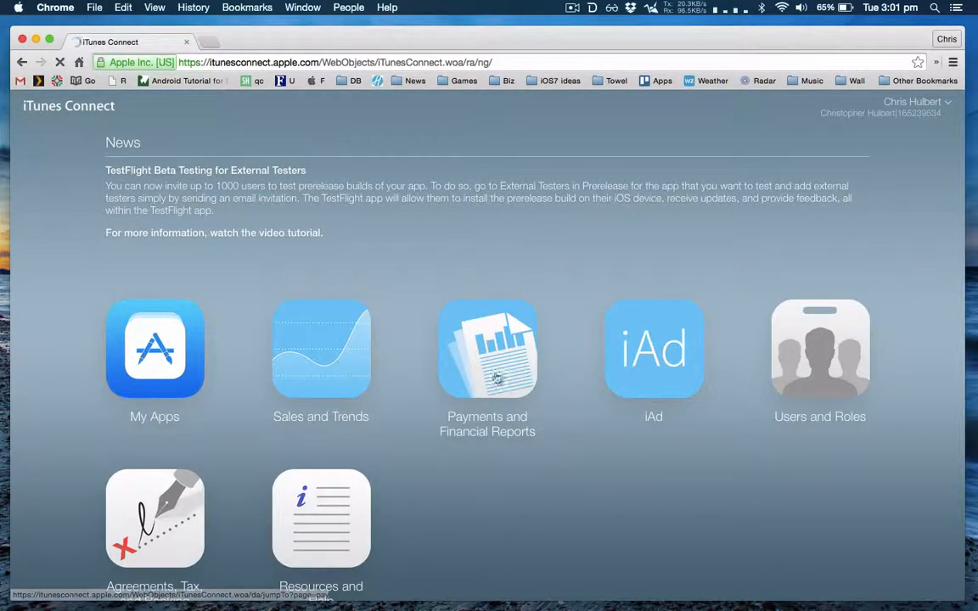
{"action": "left_click", "coordinate": [191, 353]}
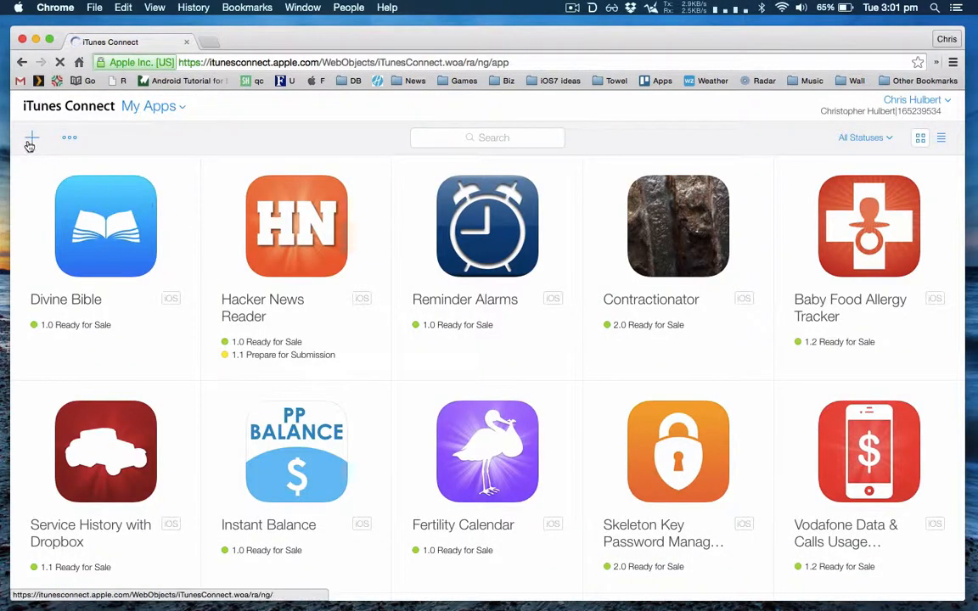
{"action": "left_click", "coordinate": [30, 143]}
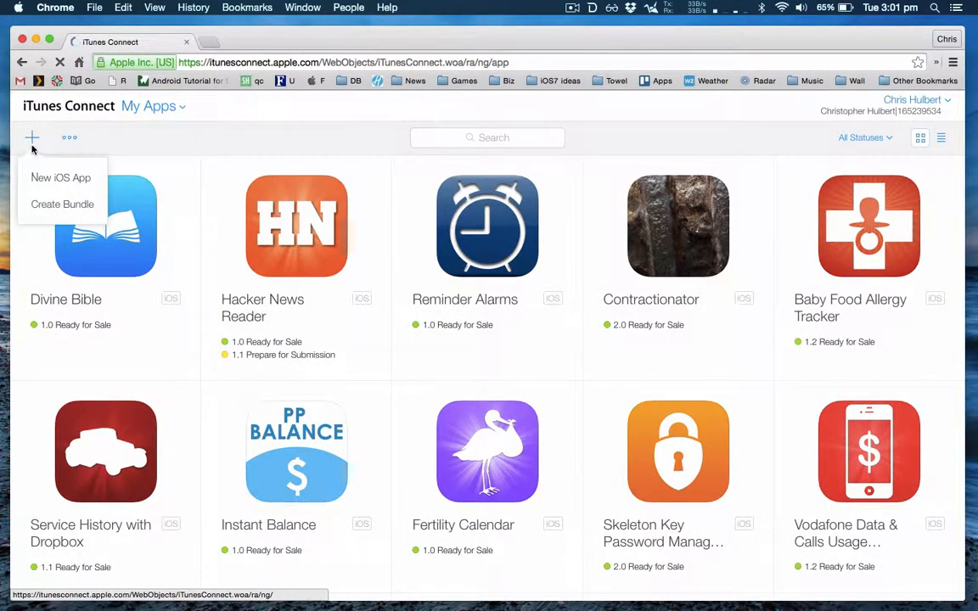
{"action": "left_click", "coordinate": [48, 184]}
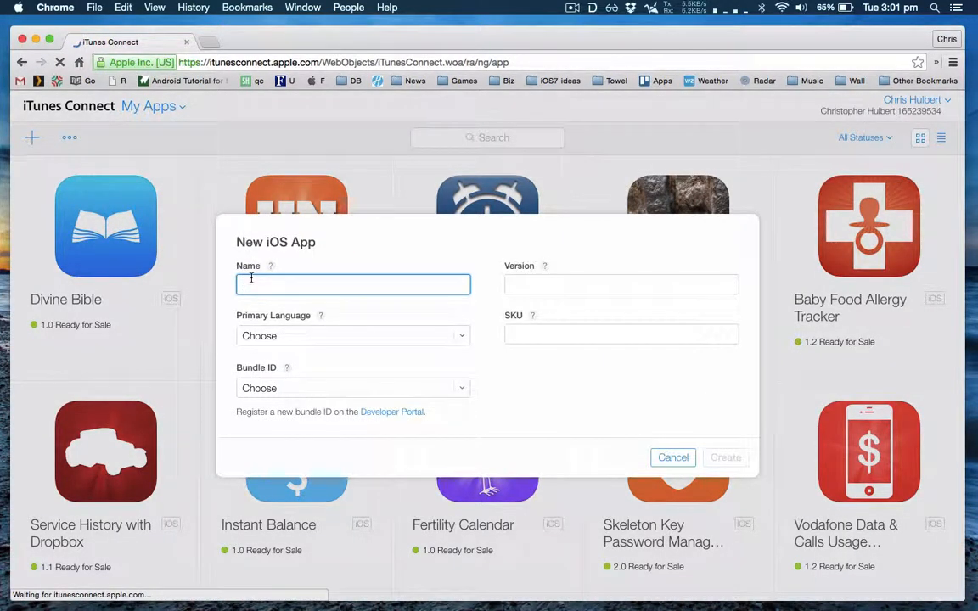
Name the new iOS app WallBrowser and set its primary language to English.
{"action": "type", "text": "WallBrowser"}
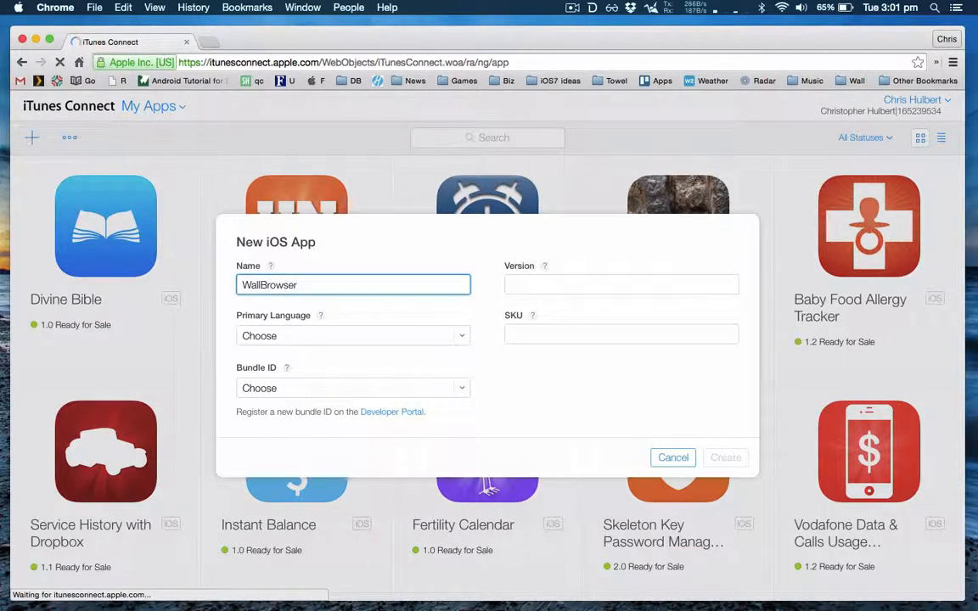
{"action": "key", "text": "Tab"}
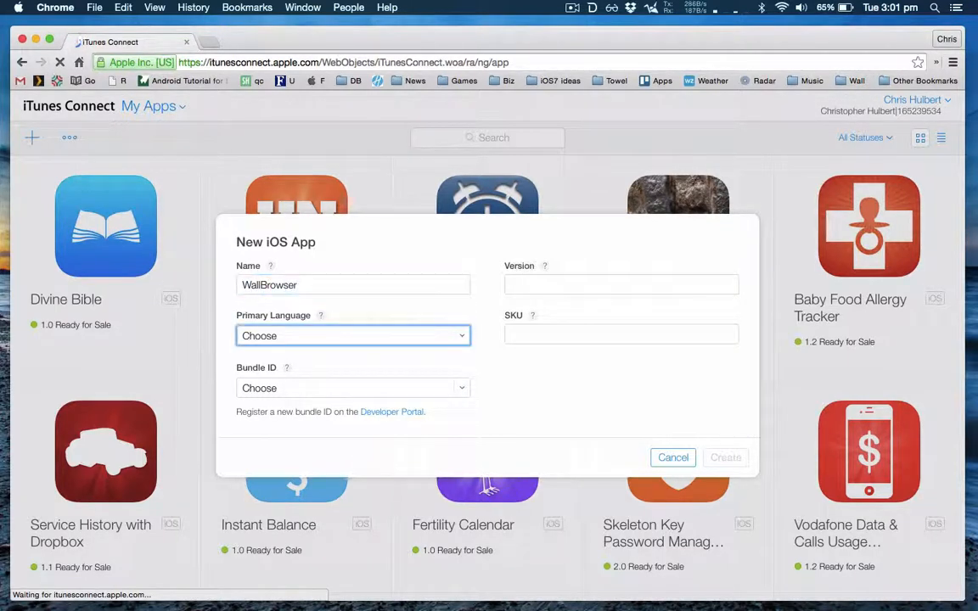
{"action": "left_click", "coordinate": [460, 338]}
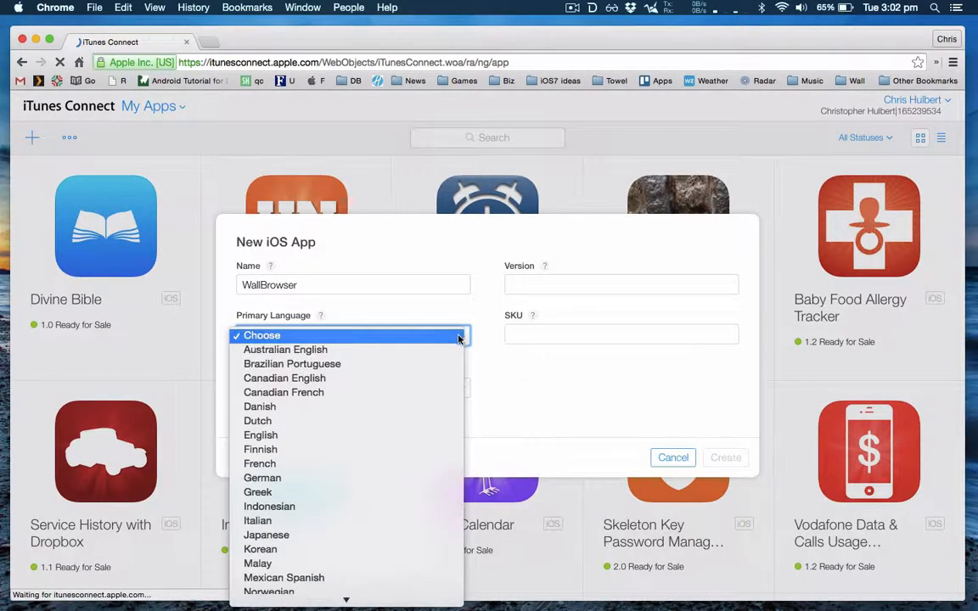
{"action": "left_click", "coordinate": [338, 435]}
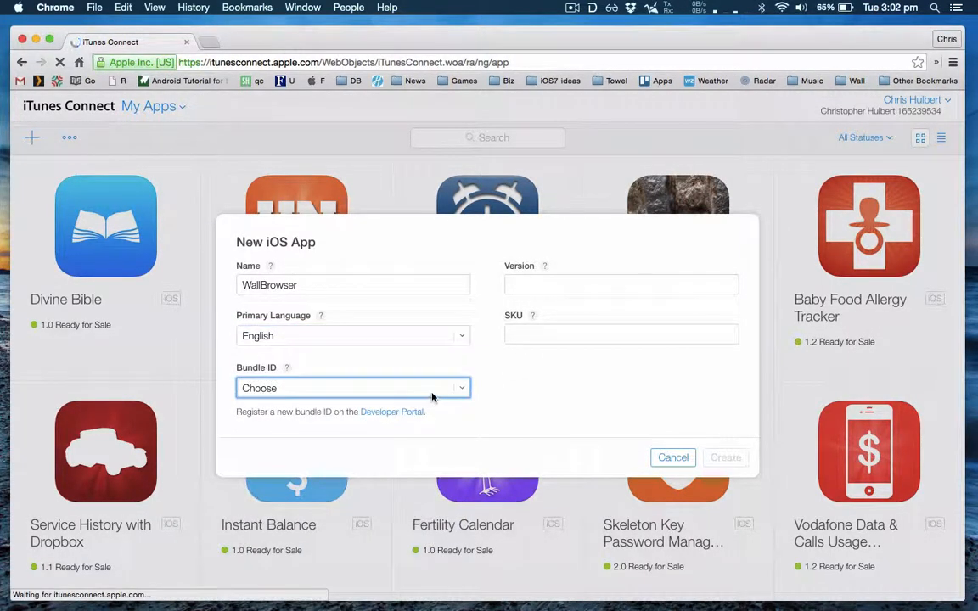
Open bundle ID registration on the Developer Portal, describe the App ID as WallHaven and keep the Team ID prefix.
{"action": "left_click", "coordinate": [394, 413]}
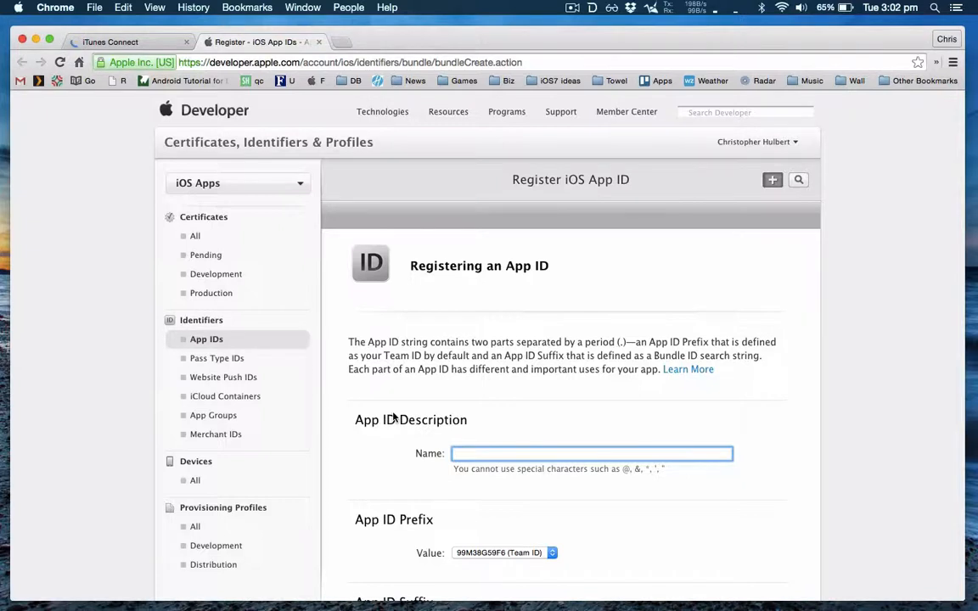
{"action": "scroll", "coordinate": [394, 416], "scroll_direction": "down", "scroll_amount": 2}
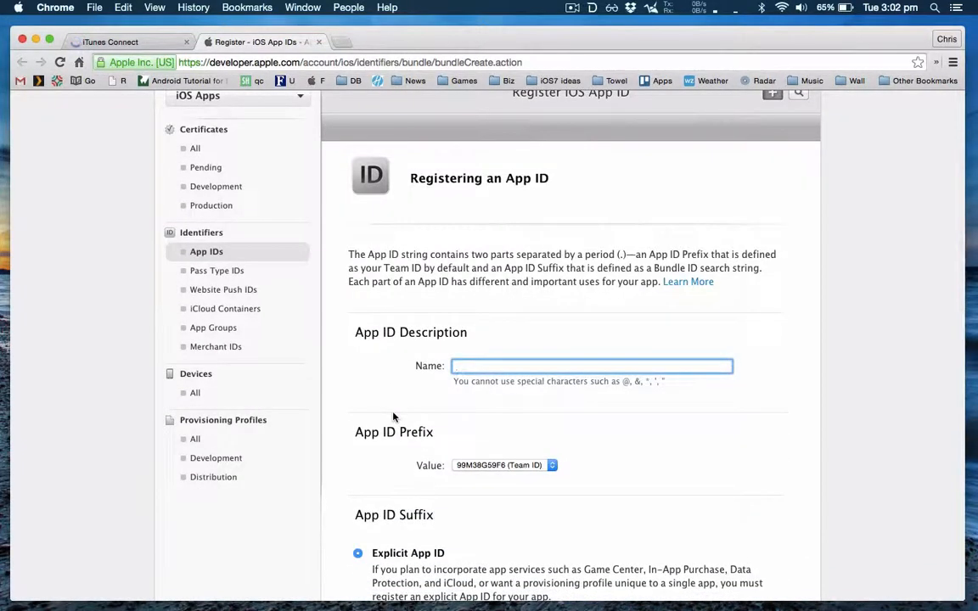
{"action": "type", "text": "WallHaven"}
{"action": "left_click", "coordinate": [516, 465]}
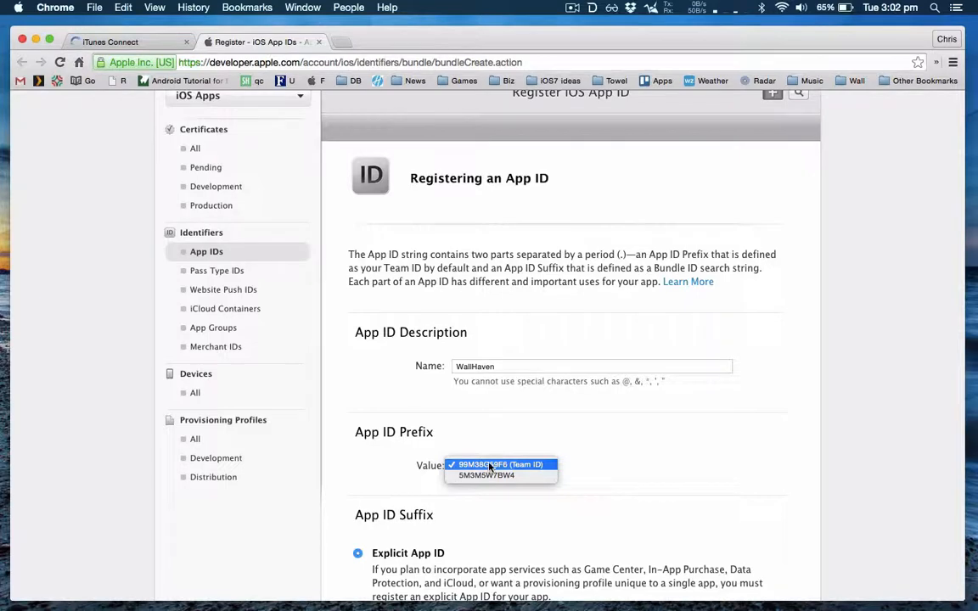
{"action": "left_click", "coordinate": [490, 466]}
Begin the explicit App ID's Bundle ID with com.splinter.
{"action": "scroll", "coordinate": [636, 504], "scroll_direction": "down", "scroll_amount": 5}
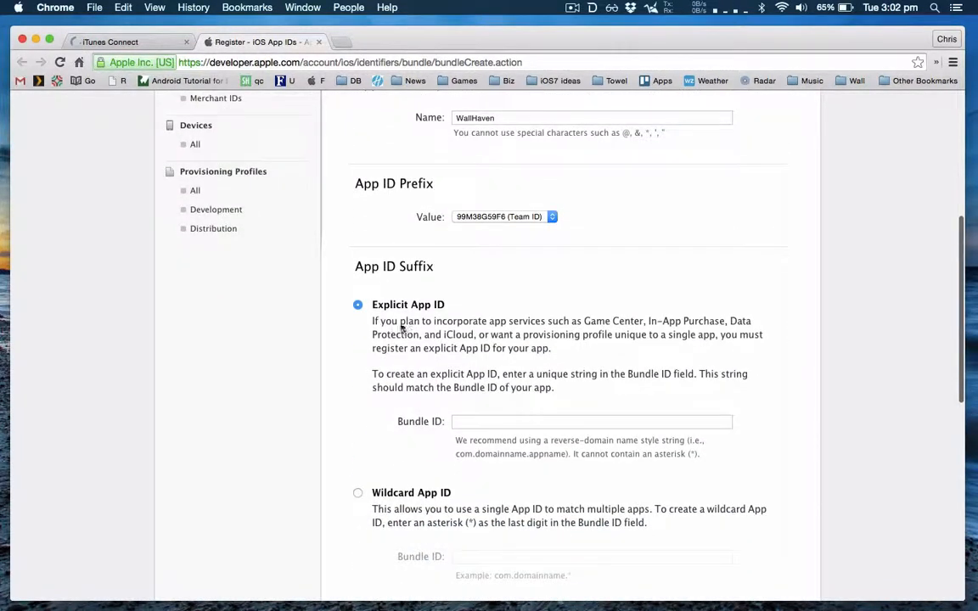
{"action": "left_click", "coordinate": [489, 422]}
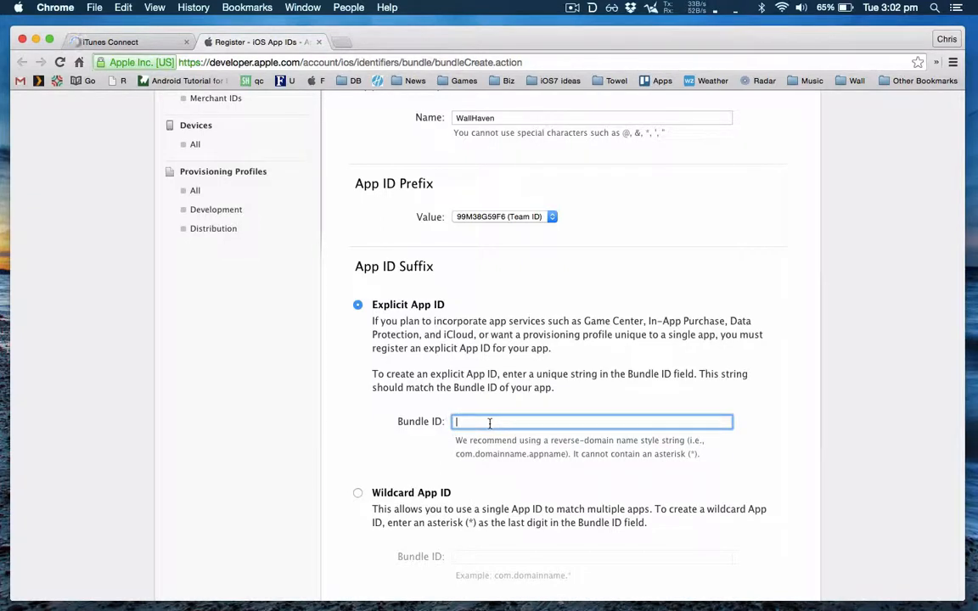
{"action": "type", "text": "com.splinter."}
{"action": "key", "text": "BackSpace"}
Switch to Xcode and check the bundle identifier in the WallBrowser target's general settings.
{"action": "key", "text": "super+Tab"}
{"action": "key", "text": "super+Tab"}
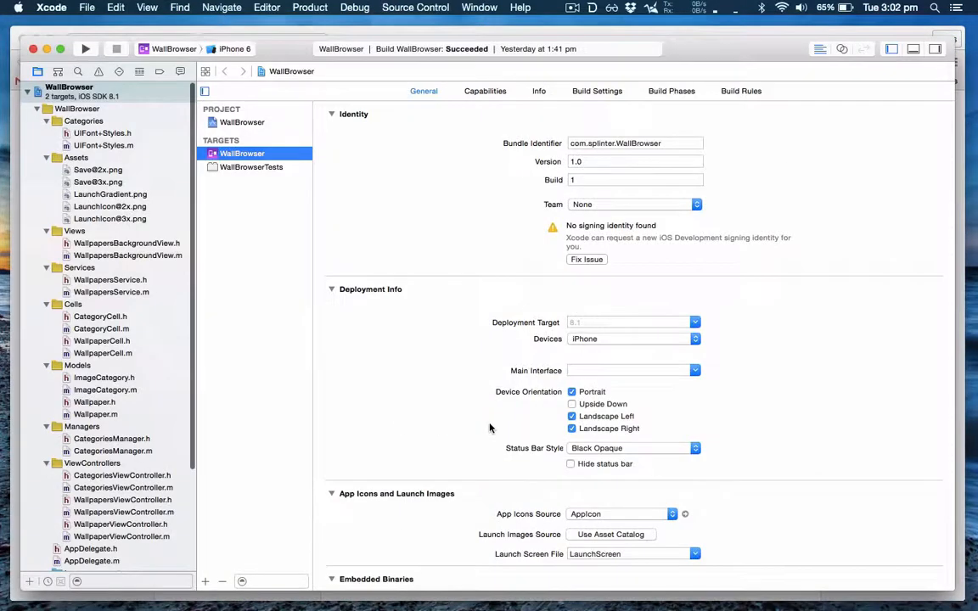
{"action": "left_click", "coordinate": [96, 96]}
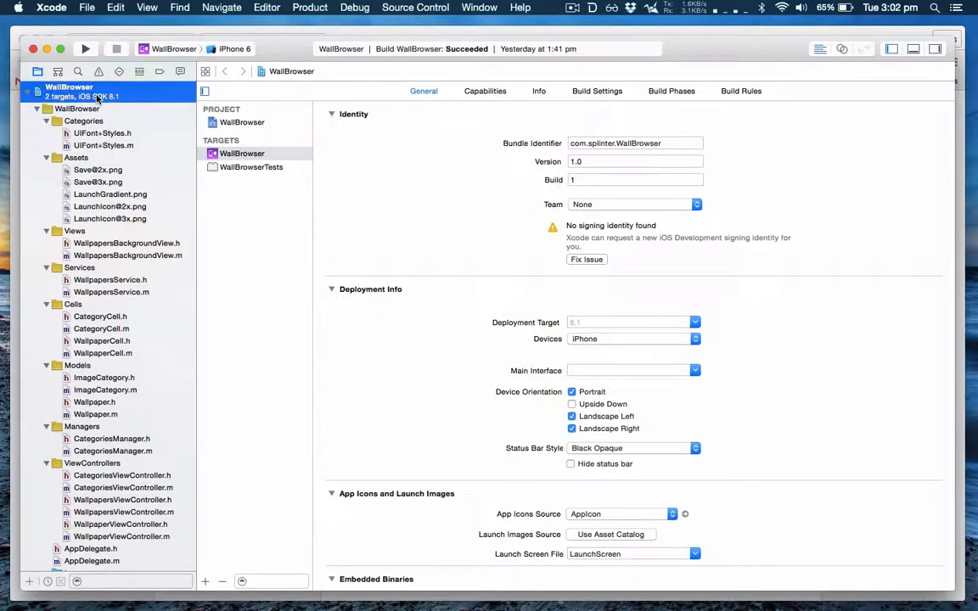
{"action": "left_click", "coordinate": [232, 155]}
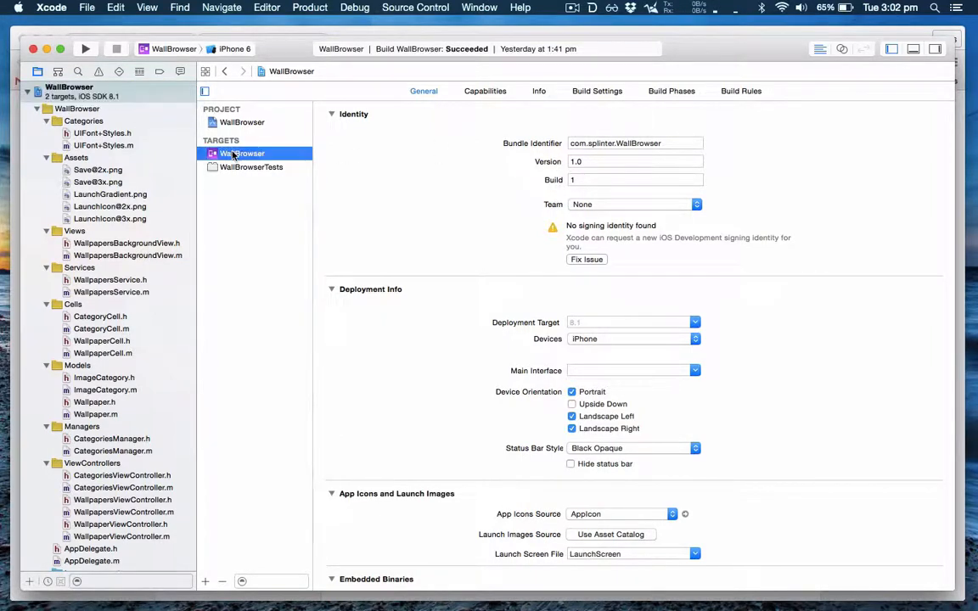
{"action": "left_click", "coordinate": [608, 144]}
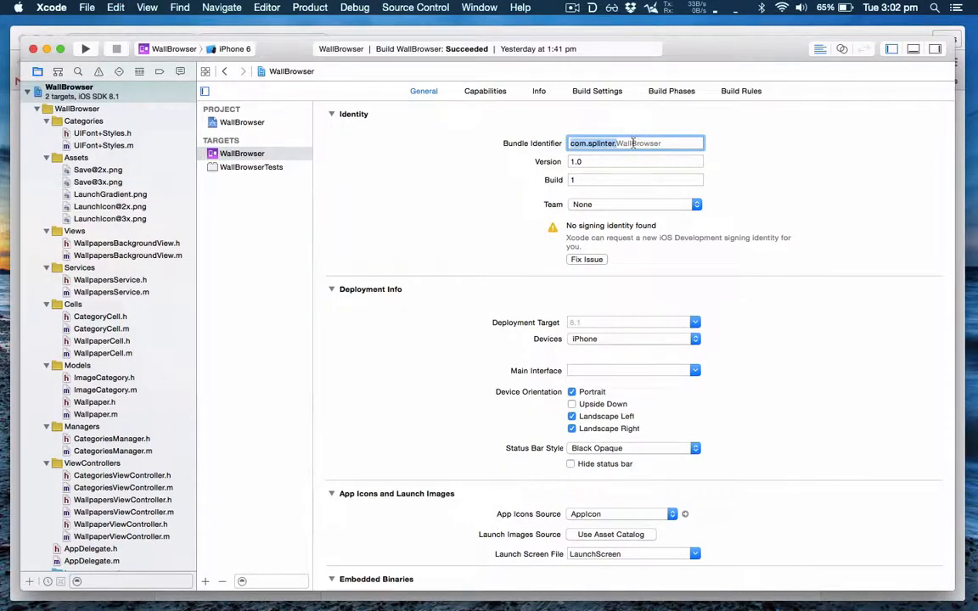
{"action": "left_click", "coordinate": [632, 144]}
Switch back to Chrome and complete the explicit Bundle ID as com.splinter.WallBrowser.
{"action": "key", "text": "super+Tab"}
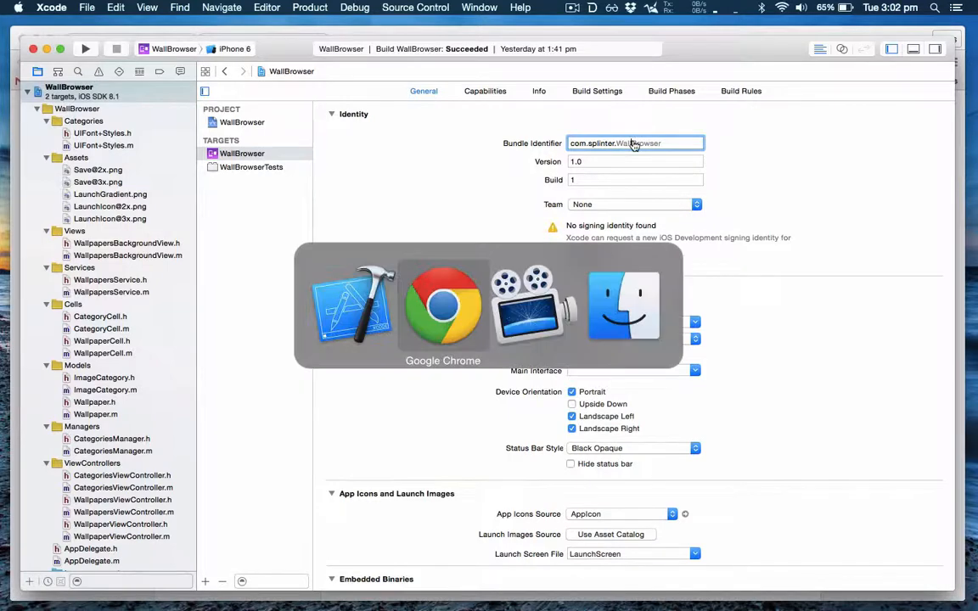
{"action": "type", "text": "WallBrowser"}
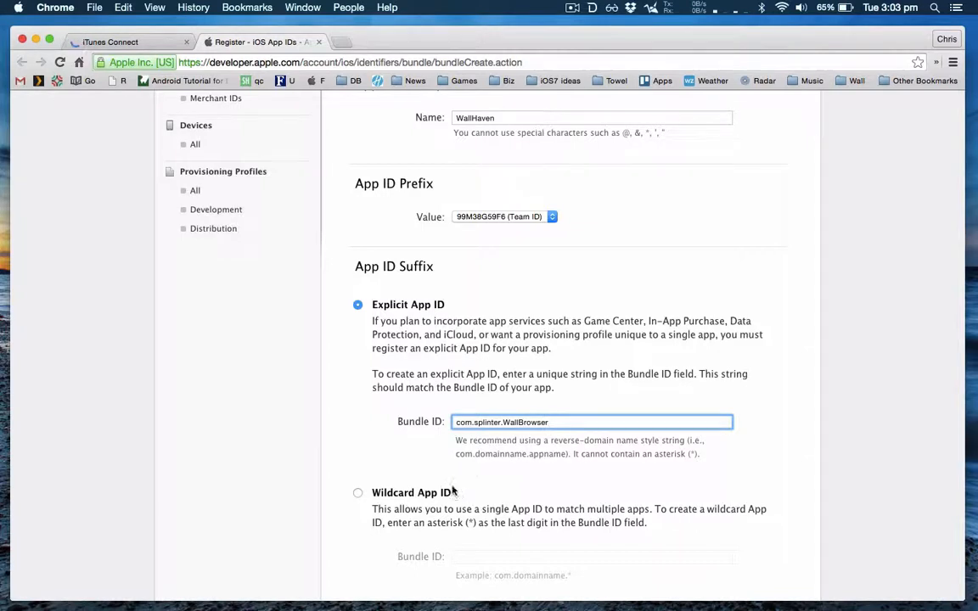
{"action": "double_click", "coordinate": [464, 422]}
{"action": "double_click", "coordinate": [484, 422]}
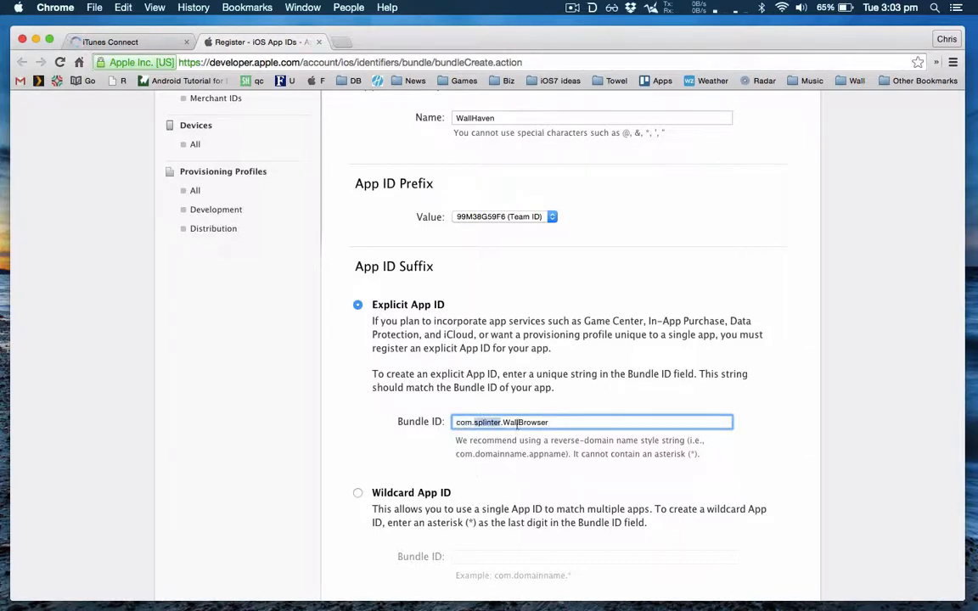
{"action": "double_click", "coordinate": [521, 423]}
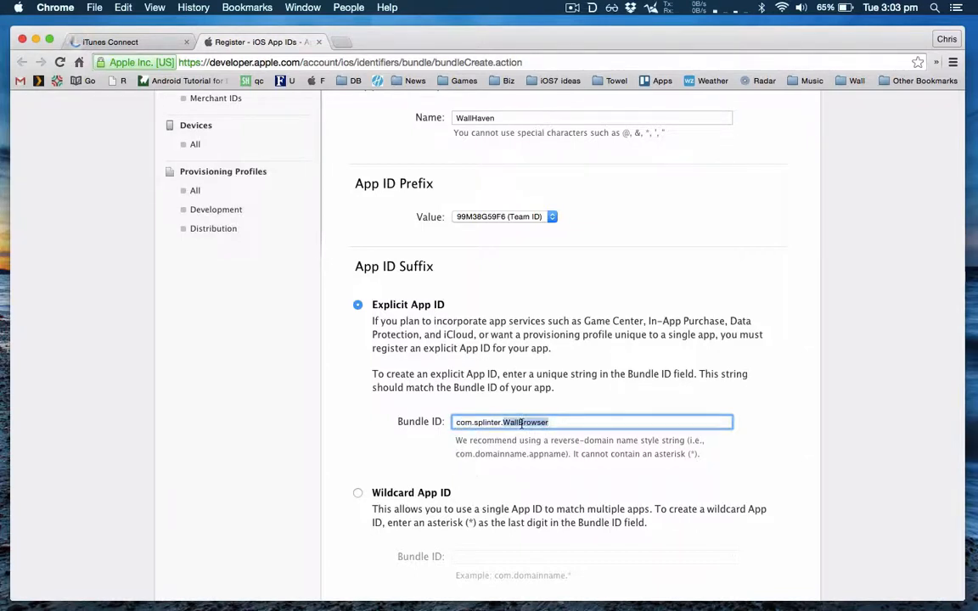
Keep the default app services for the App ID and continue to the confirmation page.
{"action": "scroll", "coordinate": [521, 425], "scroll_direction": "down", "scroll_amount": 5}
{"action": "scroll", "coordinate": [522, 429], "scroll_direction": "down", "scroll_amount": 2}
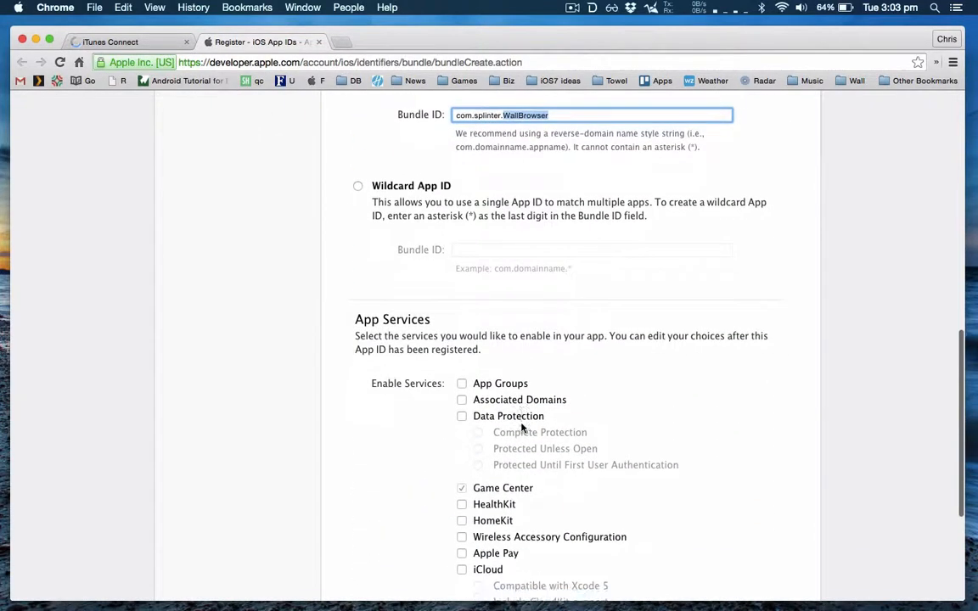
{"action": "scroll", "coordinate": [521, 429], "scroll_direction": "down", "scroll_amount": 3}
{"action": "scroll", "coordinate": [521, 428], "scroll_direction": "down", "scroll_amount": 2}
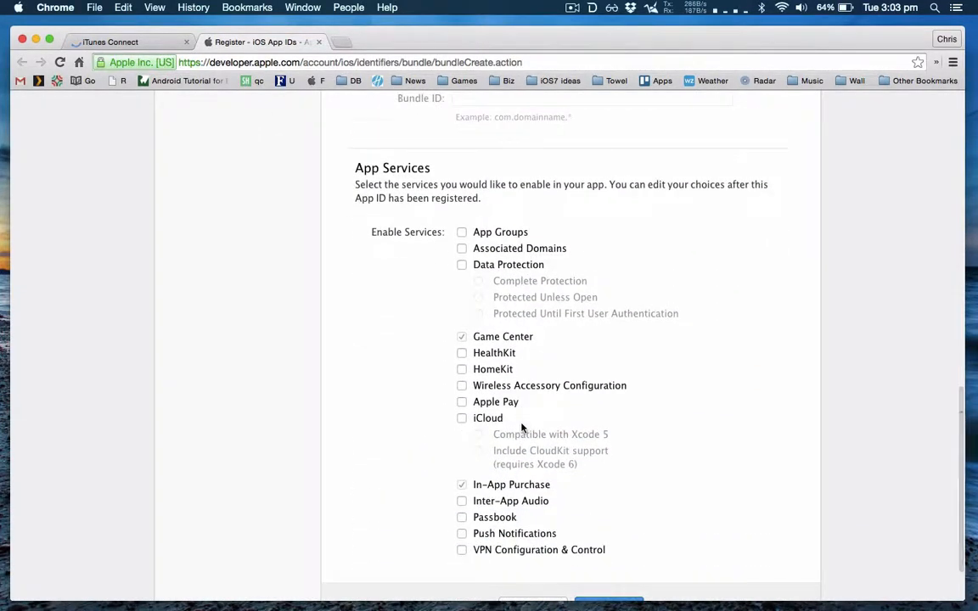
{"action": "scroll", "coordinate": [522, 428], "scroll_direction": "down", "scroll_amount": 2}
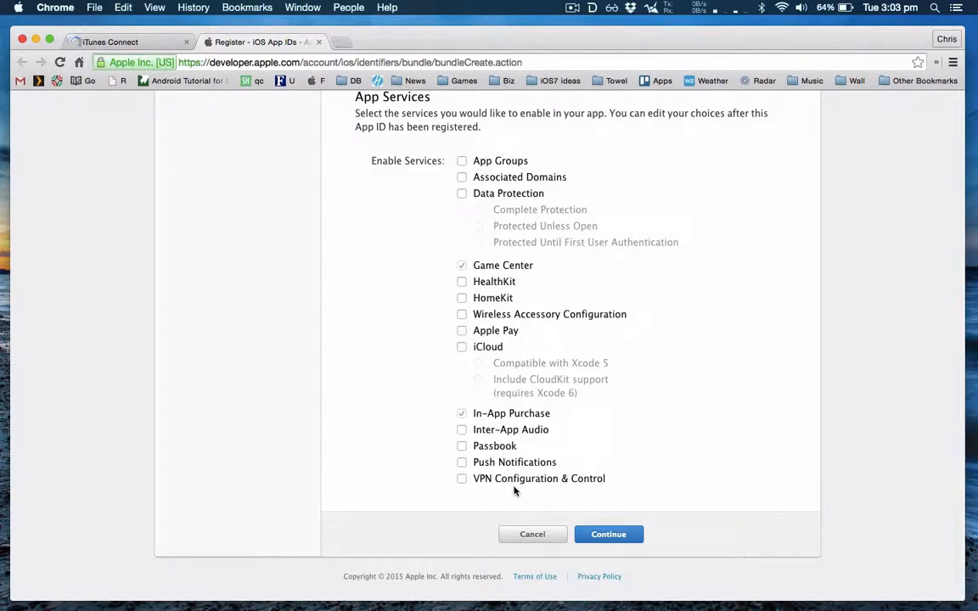
{"action": "left_click", "coordinate": [603, 534]}
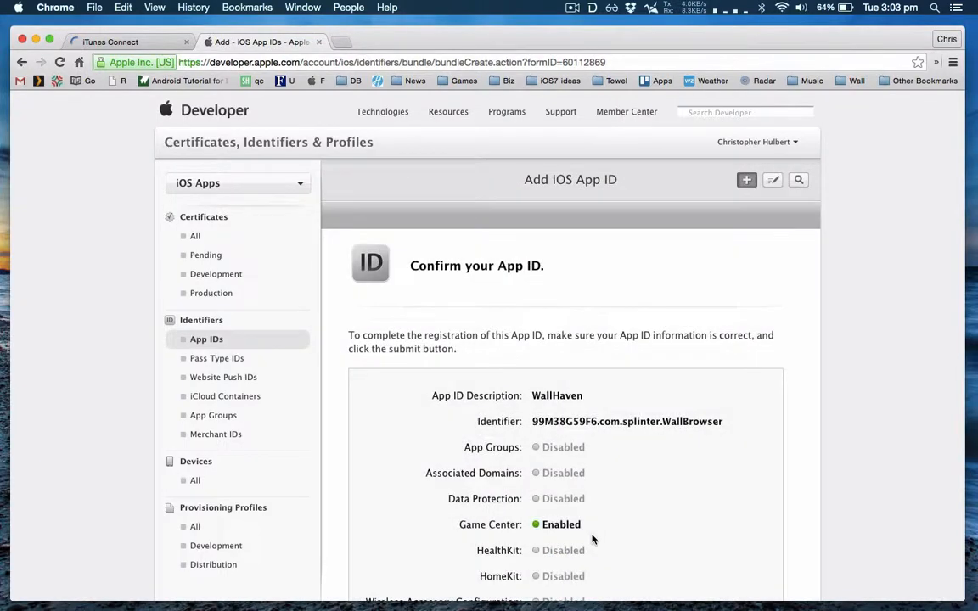
Review the WallHaven App ID details and submit the registration.
{"action": "scroll", "coordinate": [593, 539], "scroll_direction": "down", "scroll_amount": 5}
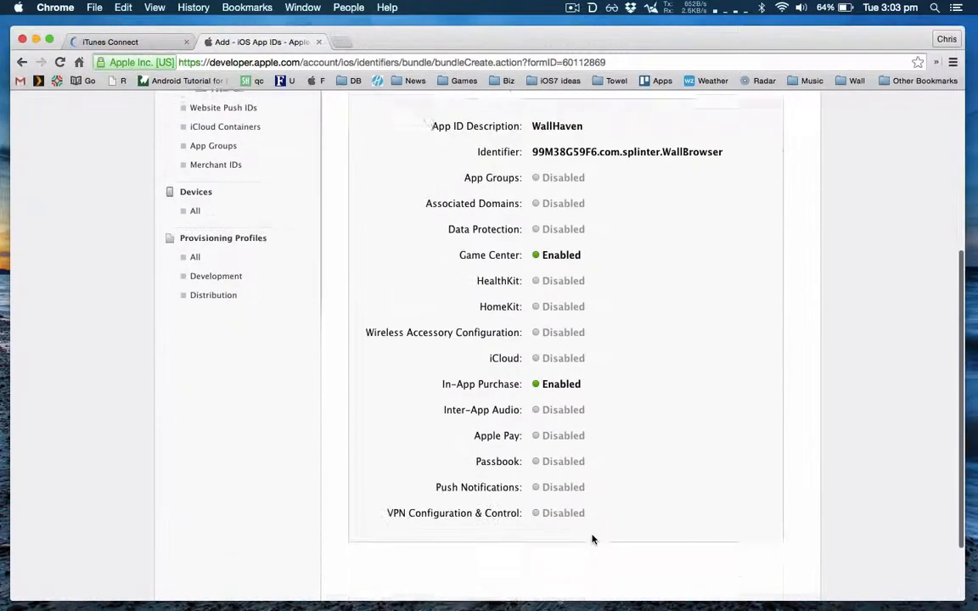
{"action": "scroll", "coordinate": [593, 539], "scroll_direction": "down", "scroll_amount": 2}
{"action": "left_click", "coordinate": [635, 534]}
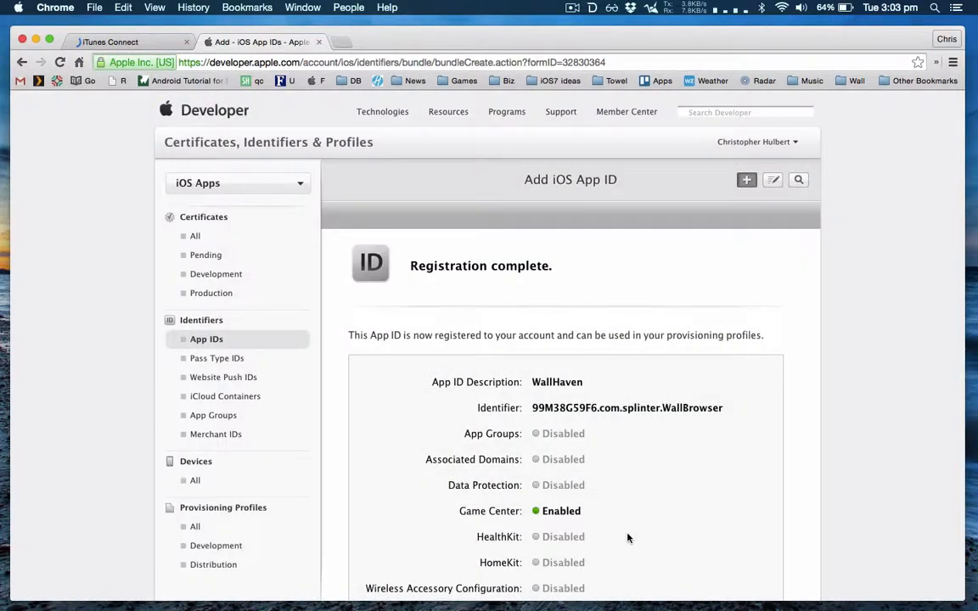
{"action": "scroll", "coordinate": [628, 538], "scroll_direction": "down", "scroll_amount": 5}
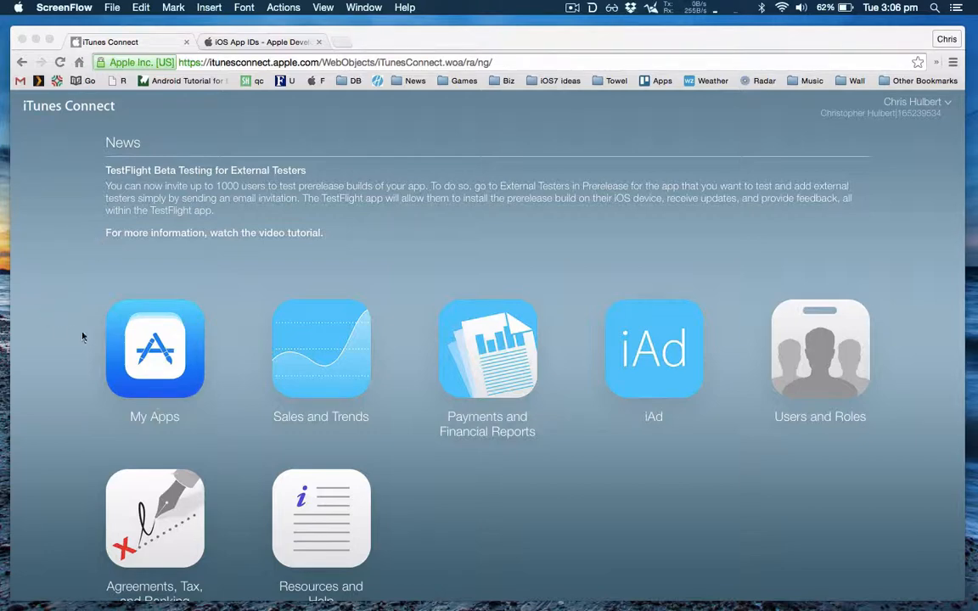
Open My Apps in iTunes Connect and start another new iOS app.
{"action": "left_click", "coordinate": [146, 340]}
{"action": "left_click", "coordinate": [145, 328]}
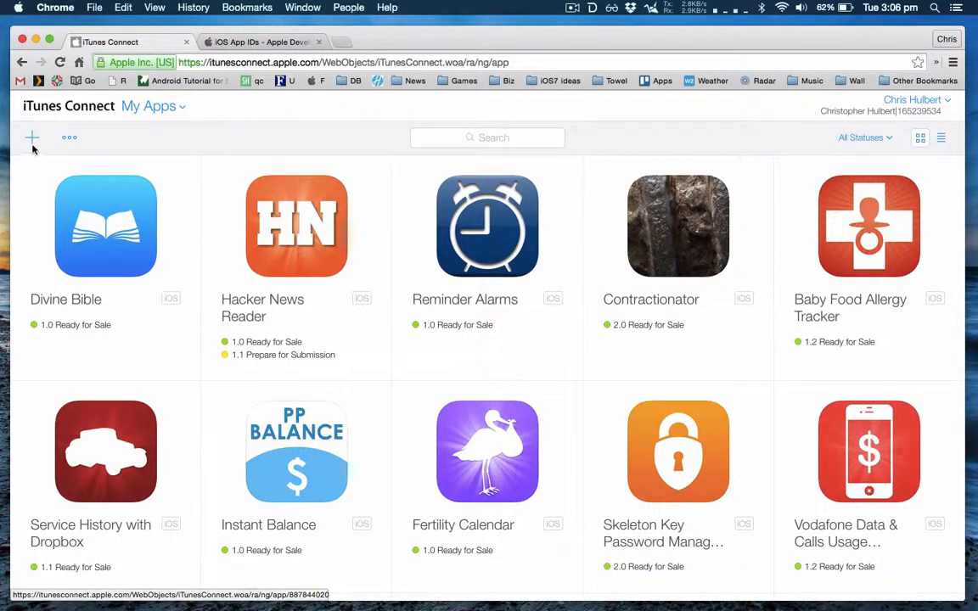
{"action": "left_click", "coordinate": [32, 141]}
{"action": "left_click", "coordinate": [60, 179]}
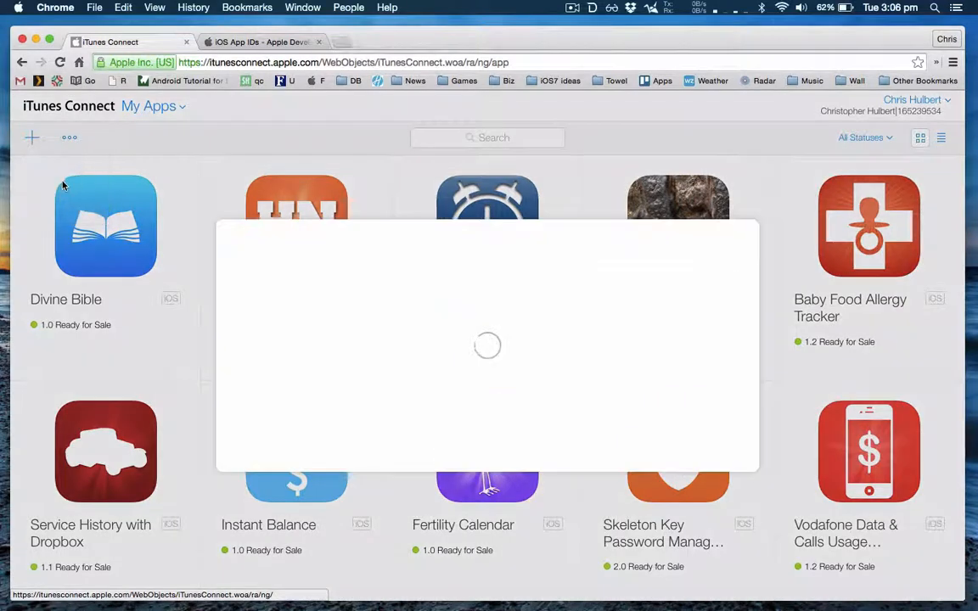
Assign the bundle ID WallHaven - com.splinter.WallBrowser to the new app and name it WallBrowser.
{"action": "left_click", "coordinate": [461, 393]}
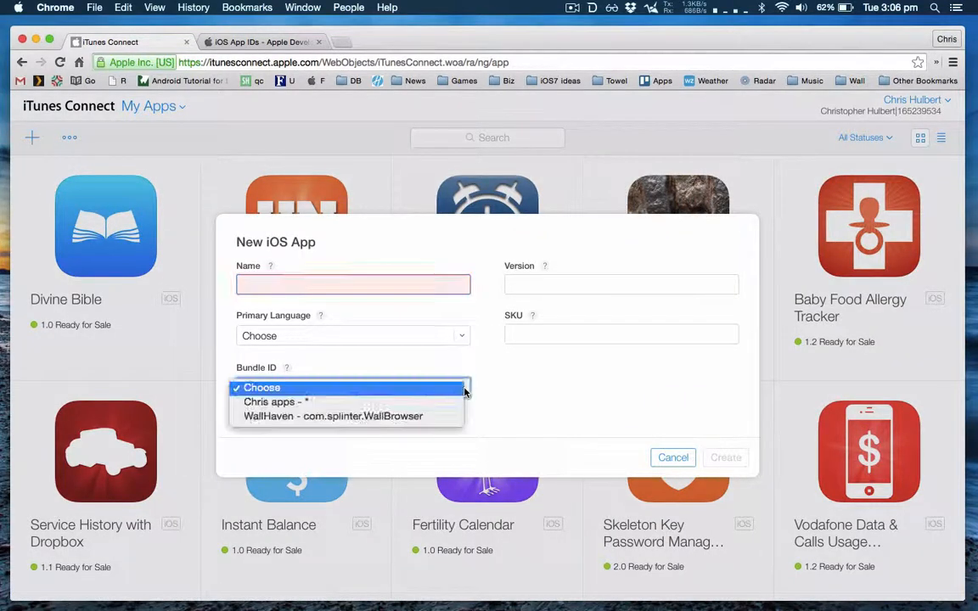
{"action": "left_click", "coordinate": [427, 417]}
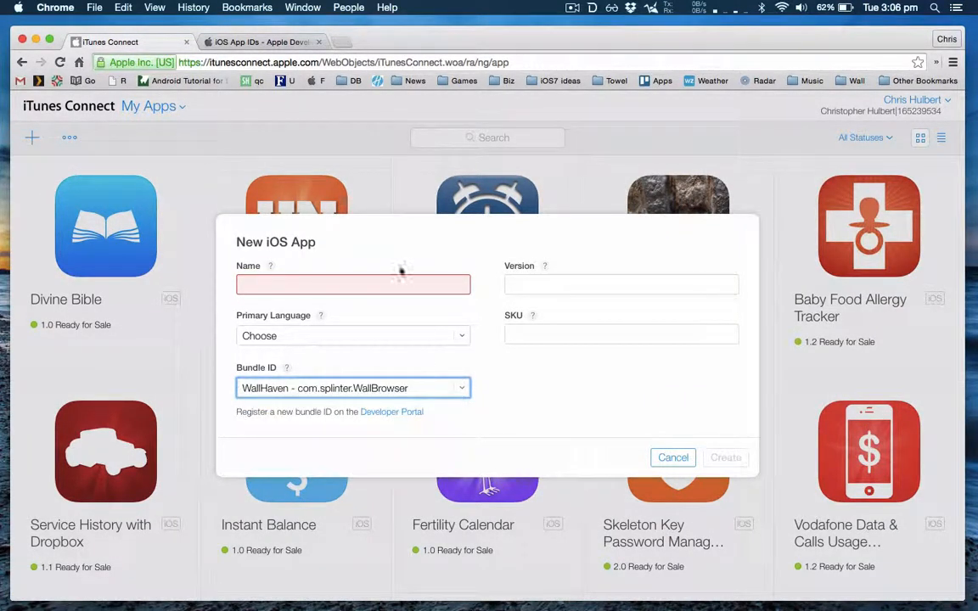
{"action": "left_click", "coordinate": [325, 285]}
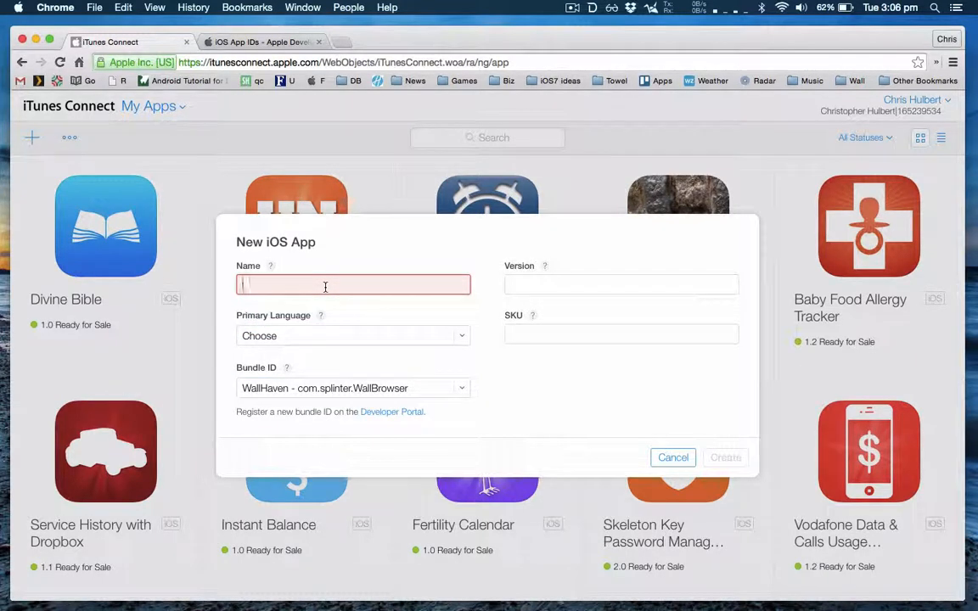
{"action": "type", "text": "WallChoose"}
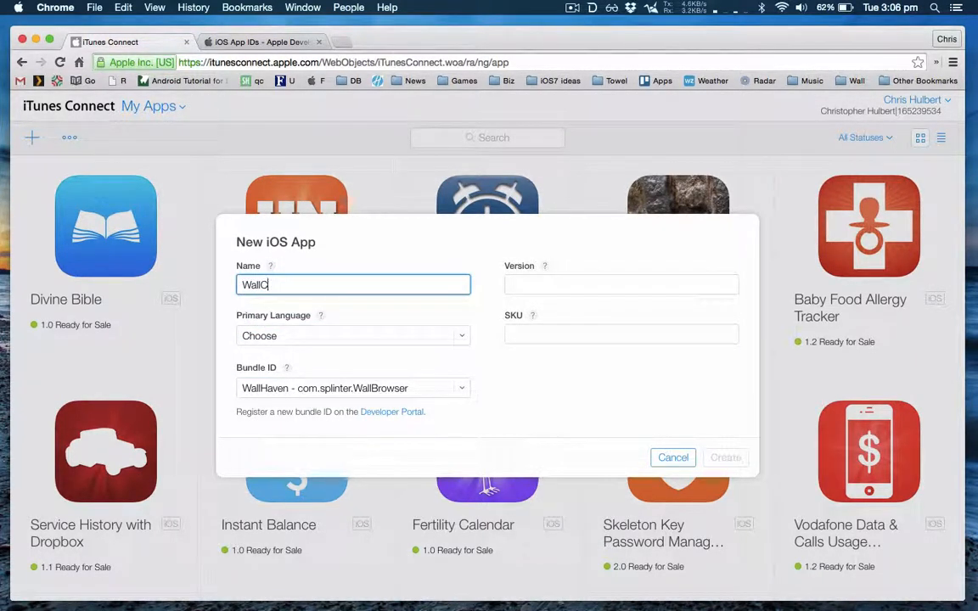
{"action": "key", "text": "BackSpace"}
{"action": "type", "text": "Browser"}
{"action": "key", "text": "Tab"}
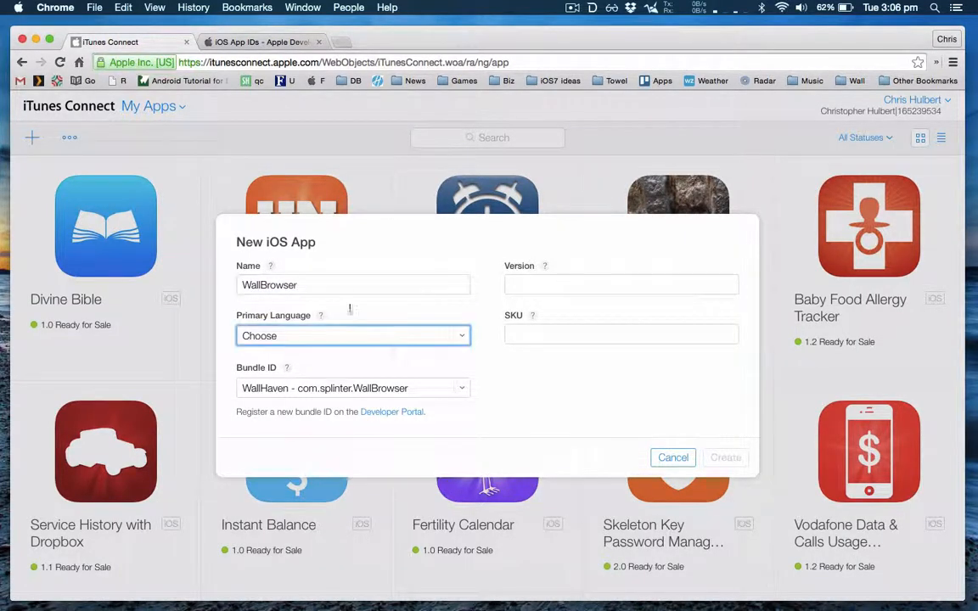
Set the new app's primary language to English, version to 1.0 and SKU to WB, and create the app record.
{"action": "left_click", "coordinate": [468, 342]}
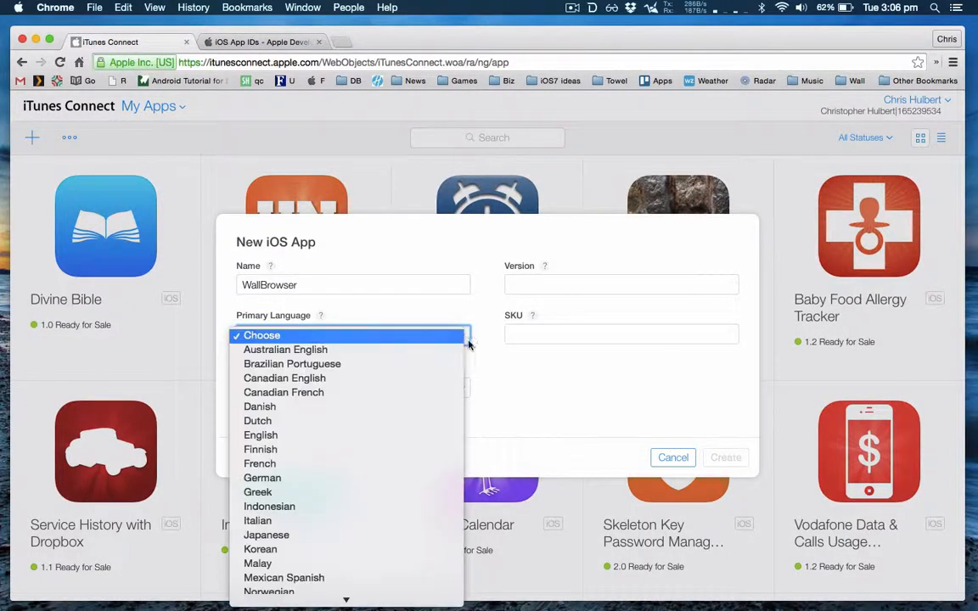
{"action": "left_click", "coordinate": [323, 437]}
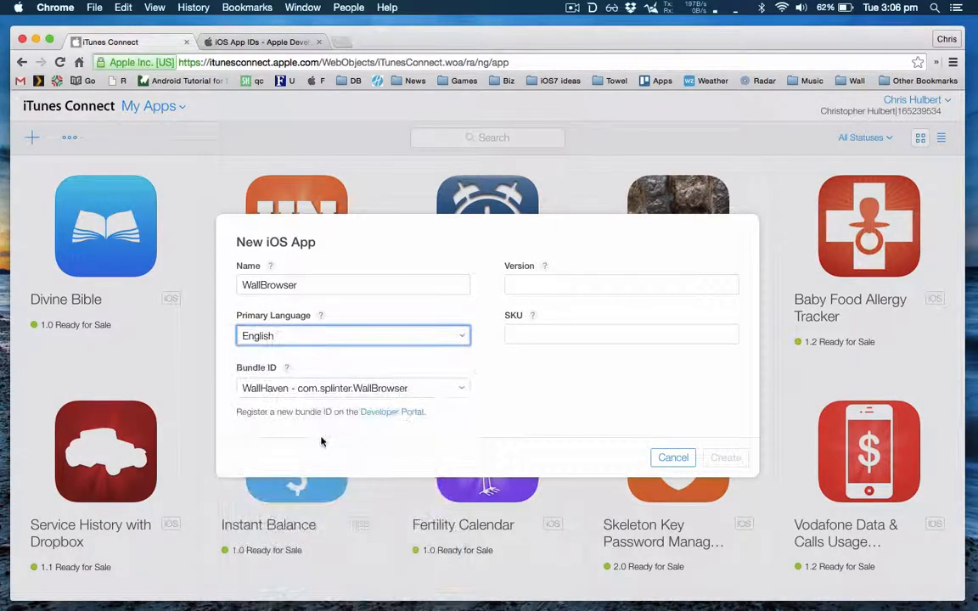
{"action": "left_click", "coordinate": [556, 282]}
{"action": "type", "text": "1.0"}
{"action": "key", "text": "Tab"}
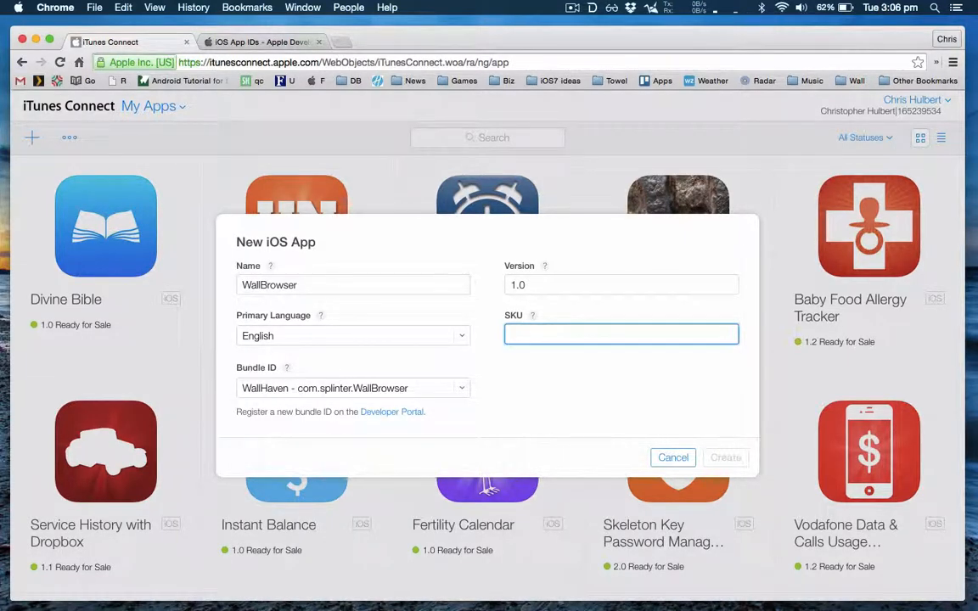
{"action": "type", "text": "WB"}
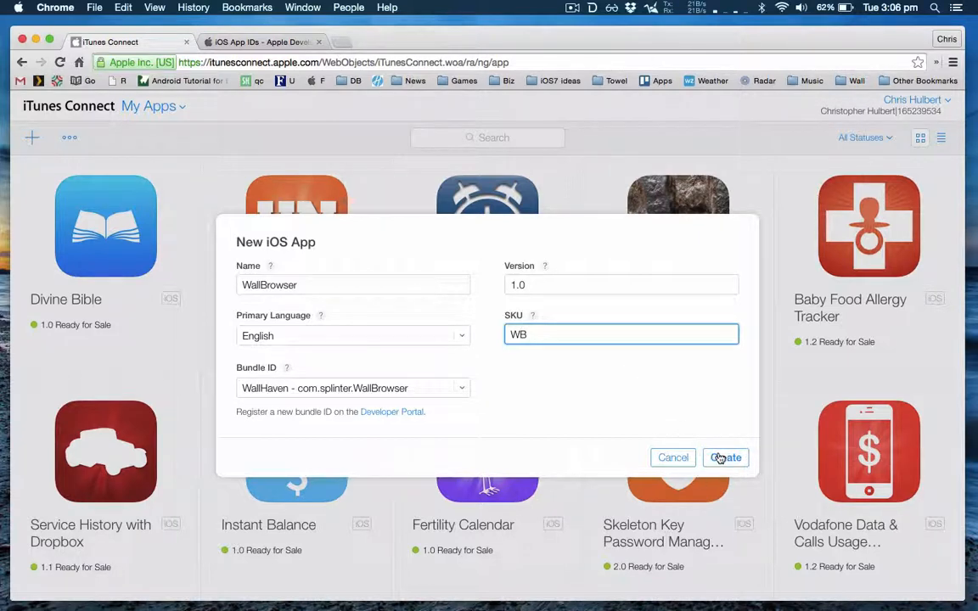
{"action": "left_click", "coordinate": [718, 459]}
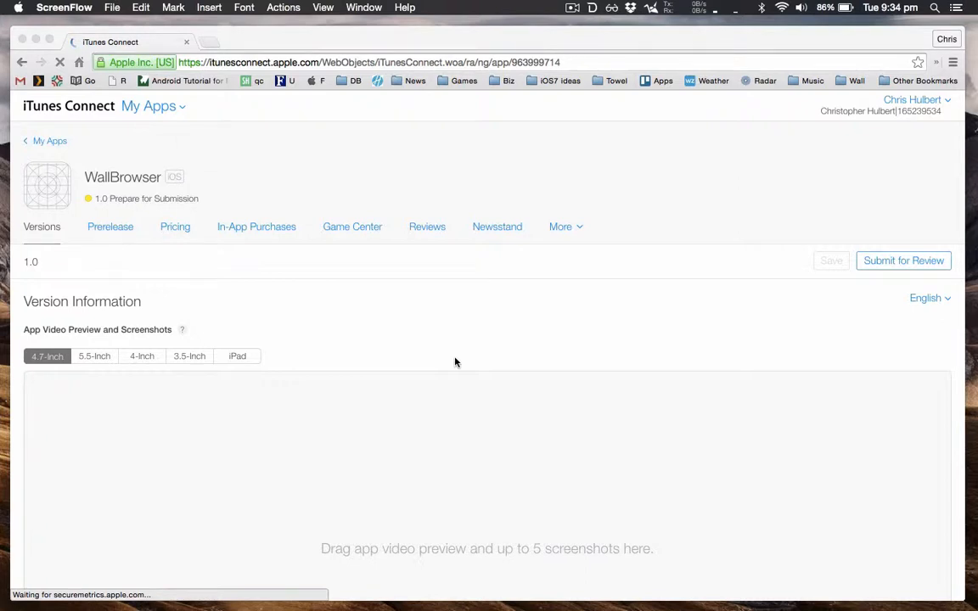
Show the 3.5-inch screenshot set and add 4_iphone4.jpg to it from the WallBrowserIcons folder.
{"action": "scroll", "coordinate": [455, 363], "scroll_direction": "down", "scroll_amount": 3}
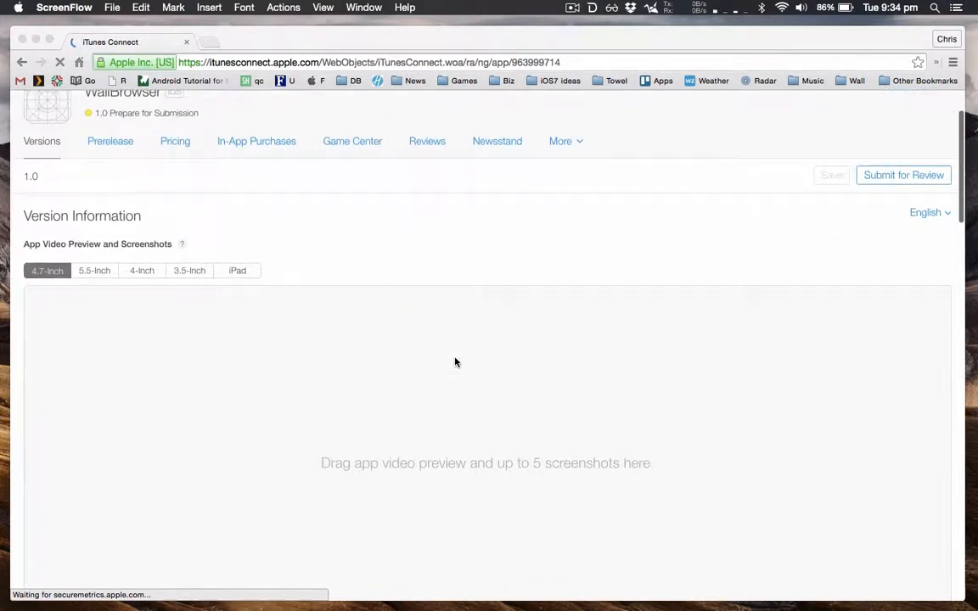
{"action": "left_click", "coordinate": [186, 272]}
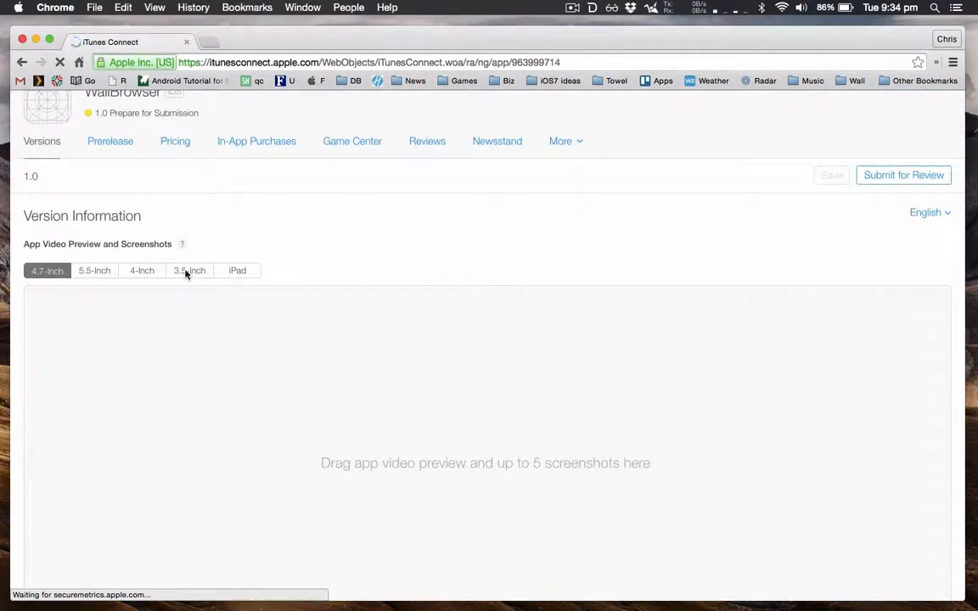
{"action": "left_click", "coordinate": [185, 272]}
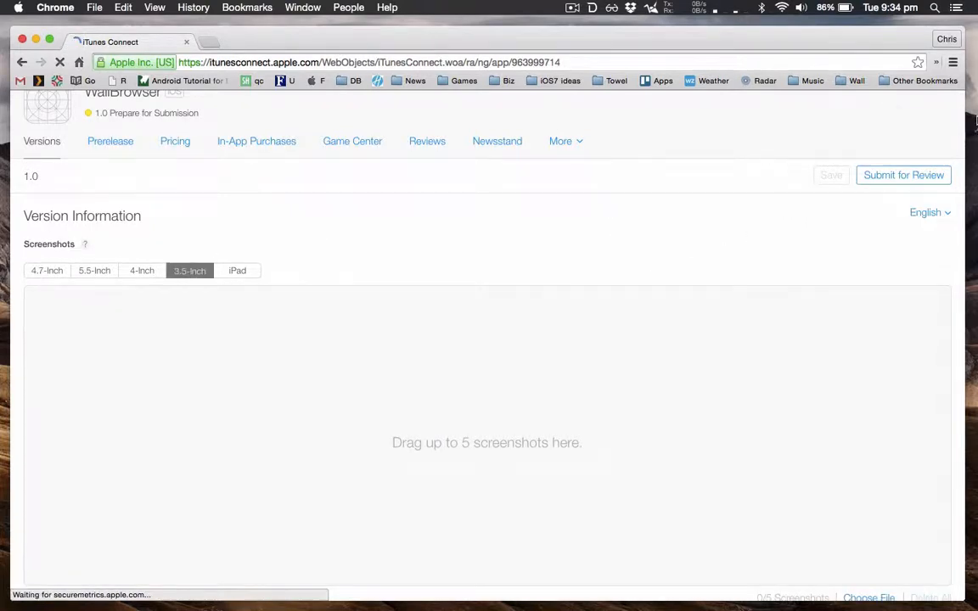
{"action": "left_click", "coordinate": [965, 93]}
{"action": "scroll", "coordinate": [658, 352], "scroll_direction": "down", "scroll_amount": 6}
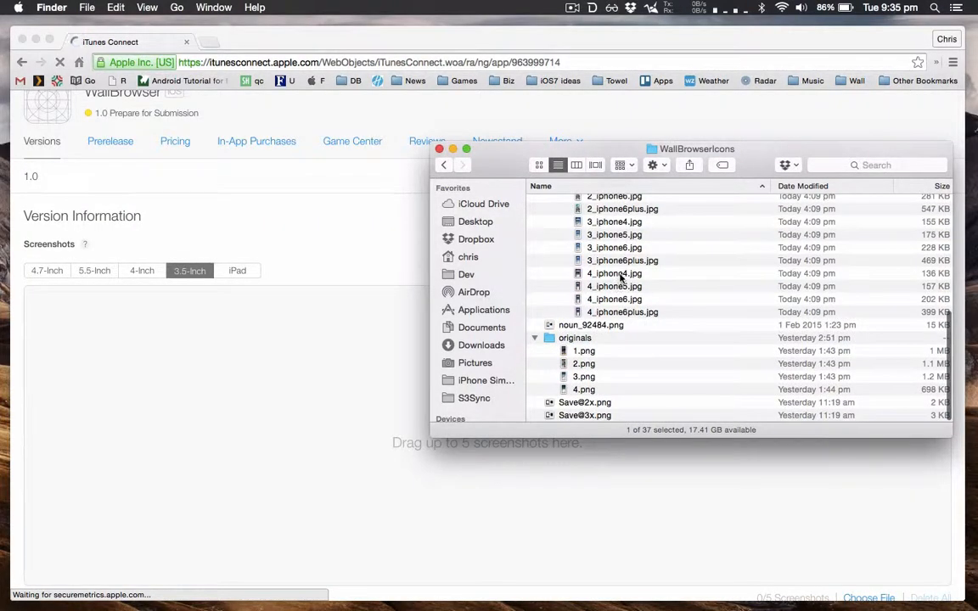
{"action": "left_click_drag", "start_coordinate": [620, 276], "coordinate": [331, 433]}
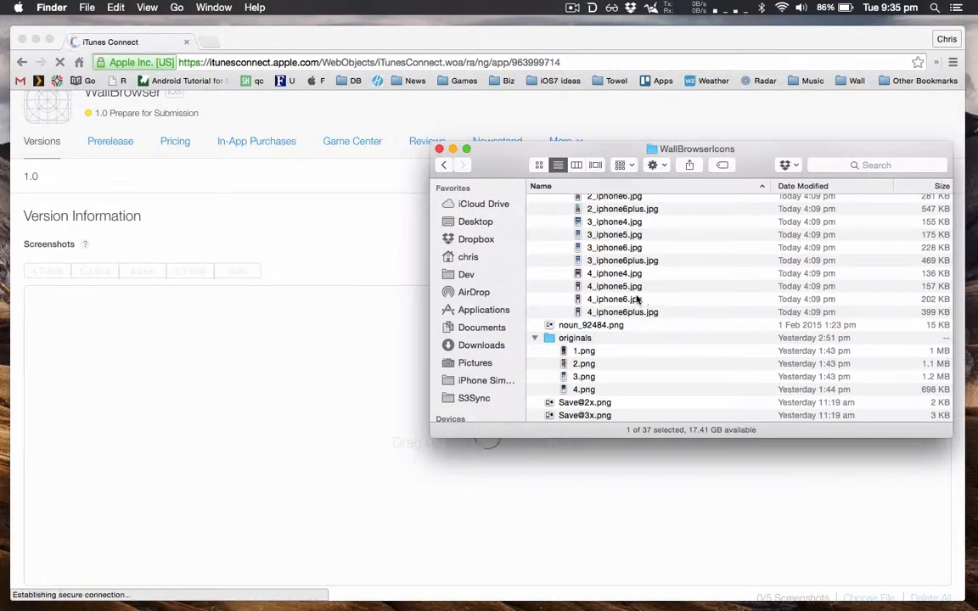
Add 3_iphone4.jpg, 2_iphone4.jpg and 1_iphone4.jpg to the 3.5-inch screenshots and return to the iTunes Connect page.
{"action": "scroll", "coordinate": [637, 299], "scroll_direction": "up", "scroll_amount": 3}
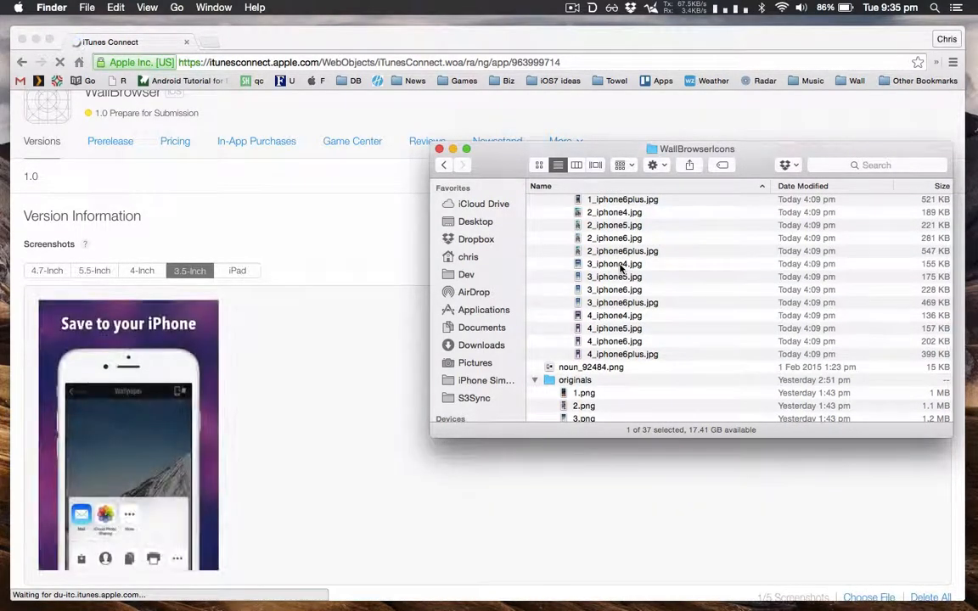
{"action": "left_click_drag", "start_coordinate": [620, 268], "coordinate": [326, 416]}
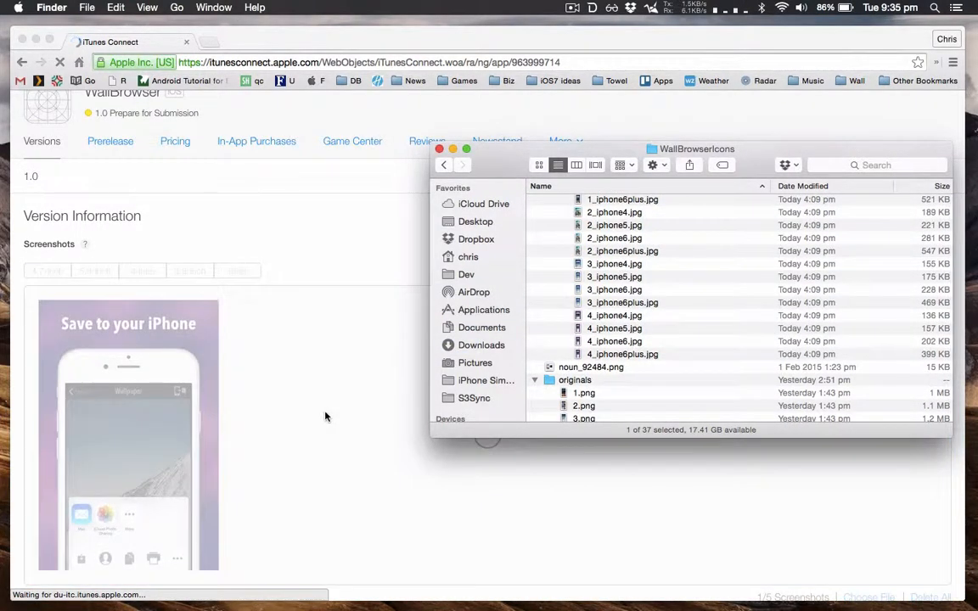
{"action": "scroll", "coordinate": [619, 273], "scroll_direction": "up", "scroll_amount": 4}
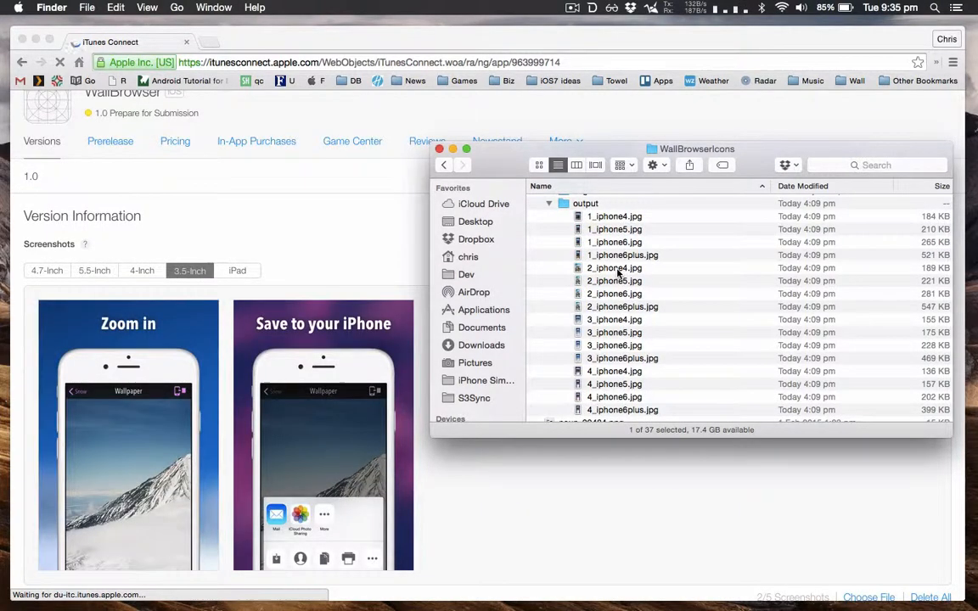
{"action": "left_click_drag", "start_coordinate": [619, 272], "coordinate": [259, 475]}
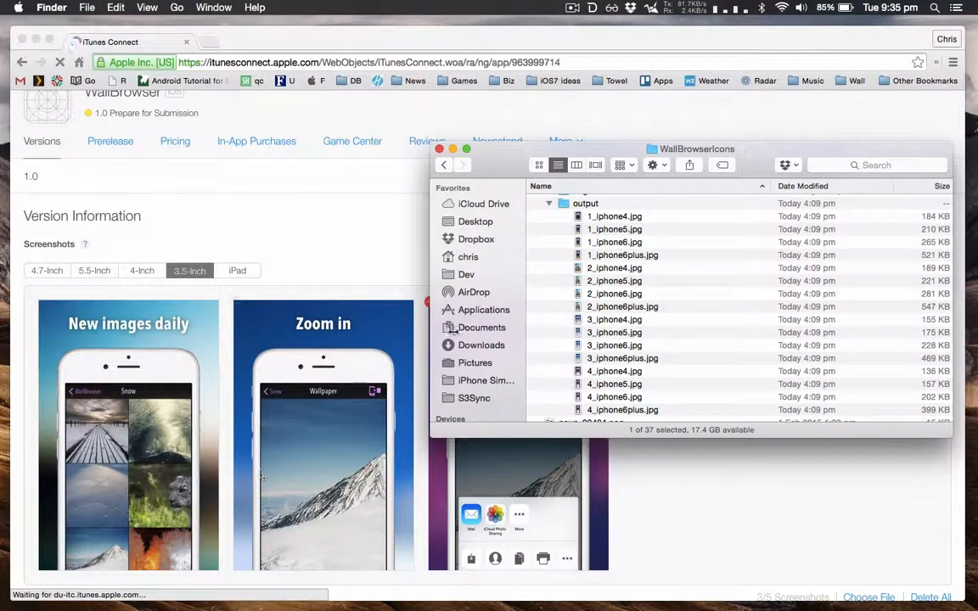
{"action": "left_click_drag", "start_coordinate": [641, 218], "coordinate": [287, 429]}
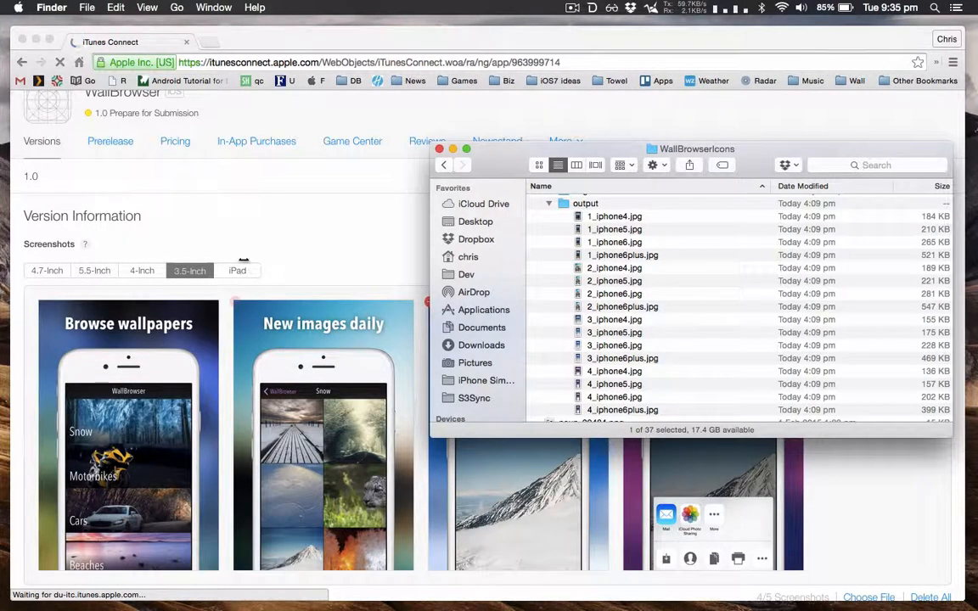
{"action": "left_click", "coordinate": [314, 43]}
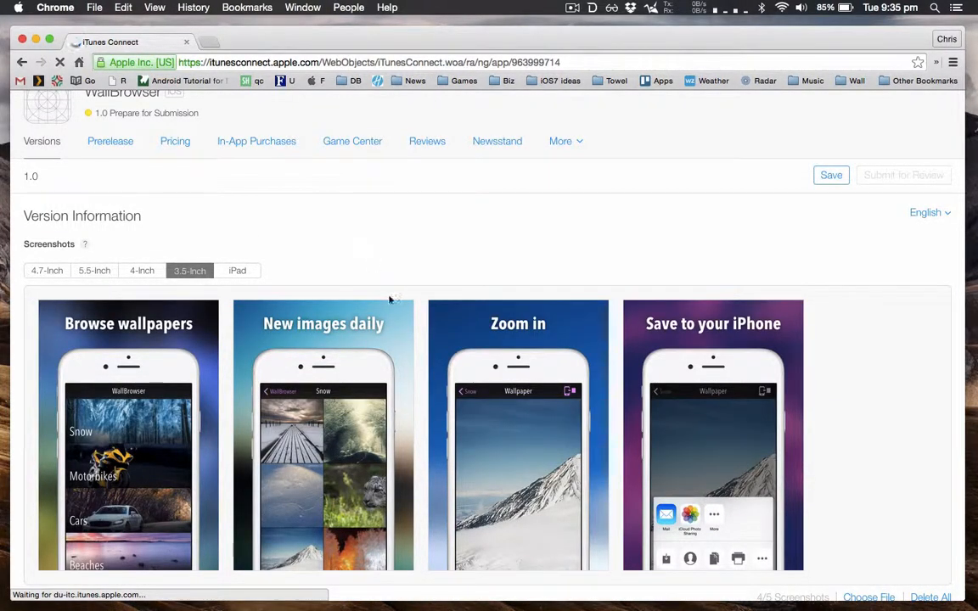
Look through the 4-inch, 5.5-inch and 4.7-inch screenshot sets and return to the 3.5-inch set.
{"action": "scroll", "coordinate": [390, 301], "scroll_direction": "down", "scroll_amount": 2}
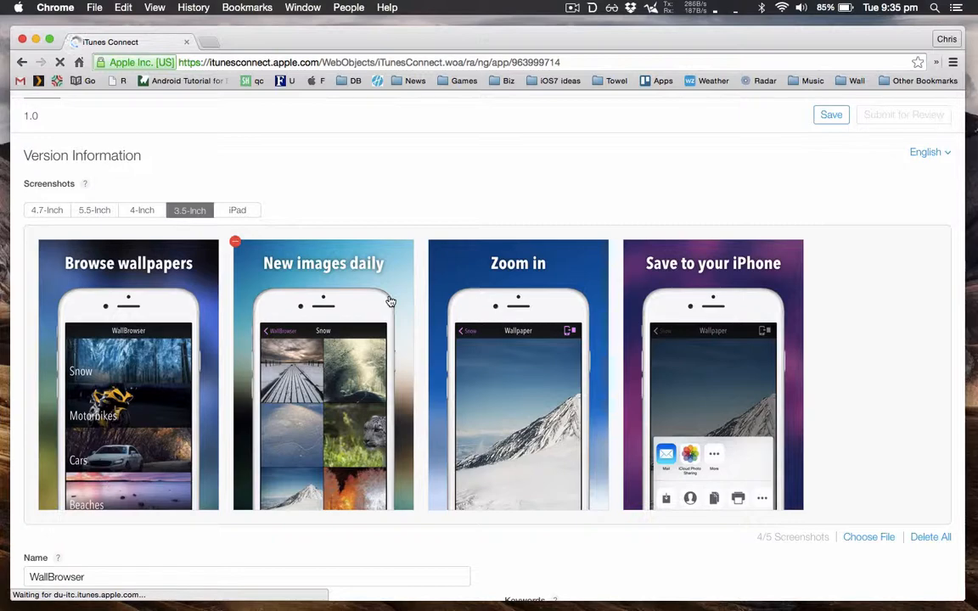
{"action": "scroll", "coordinate": [353, 272], "scroll_direction": "down", "scroll_amount": 1}
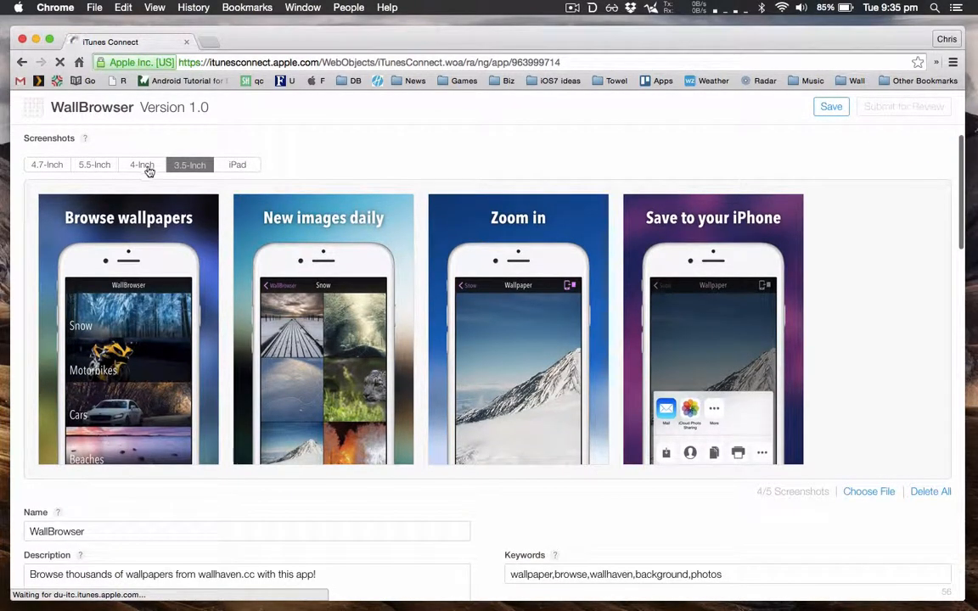
{"action": "left_click", "coordinate": [149, 170]}
{"action": "left_click", "coordinate": [93, 168]}
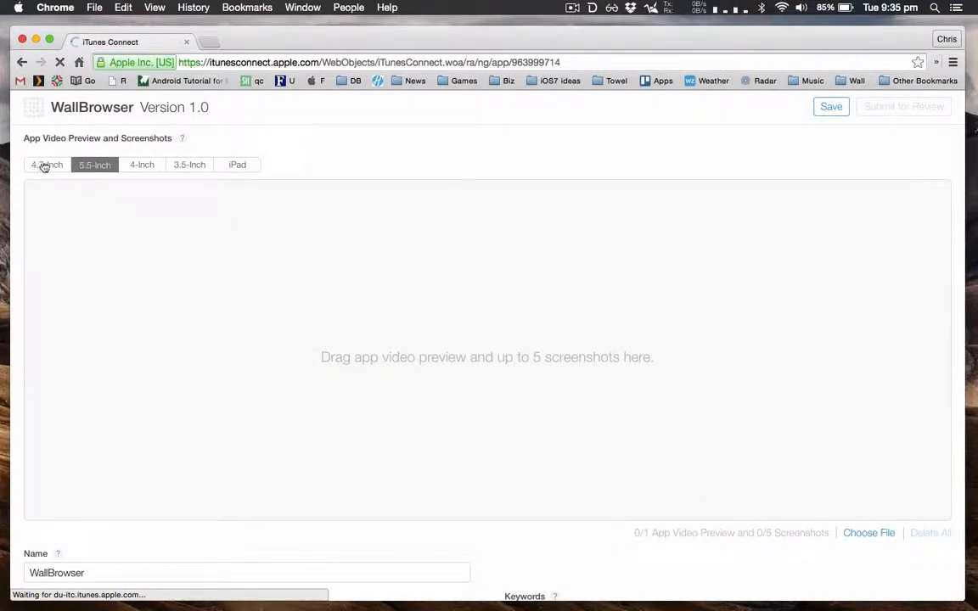
{"action": "left_click", "coordinate": [40, 166]}
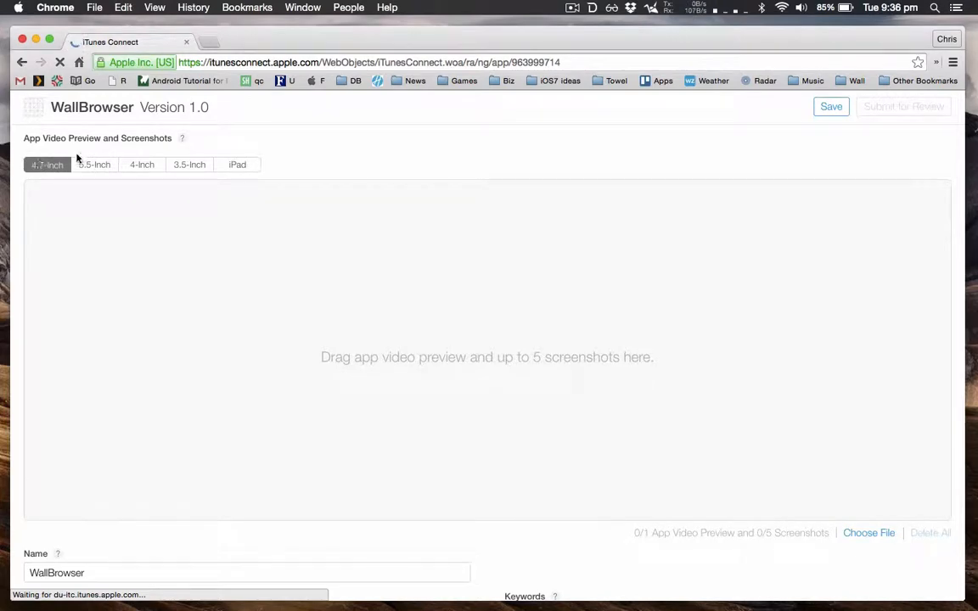
{"action": "left_click", "coordinate": [180, 166]}
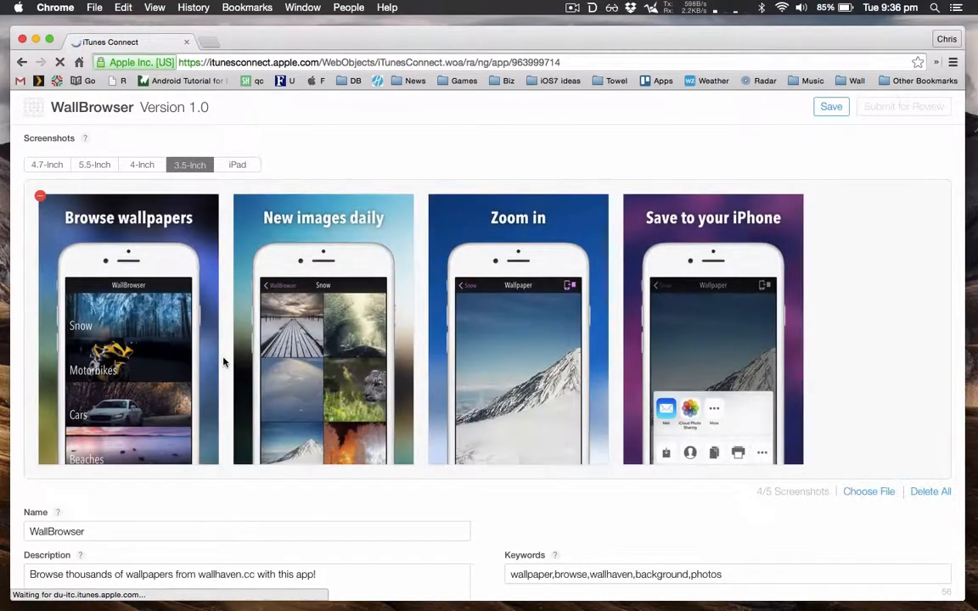
Review the app's name, description, keywords and support URL in the version information.
{"action": "scroll", "coordinate": [200, 320], "scroll_direction": "down", "scroll_amount": 4}
{"action": "left_click", "coordinate": [179, 370]}
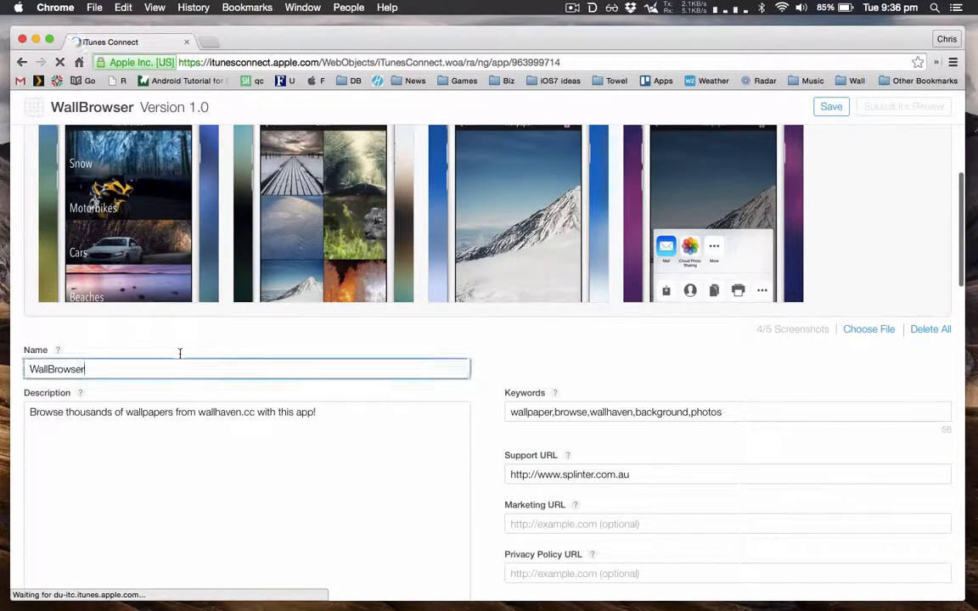
{"action": "key", "text": "super+a"}
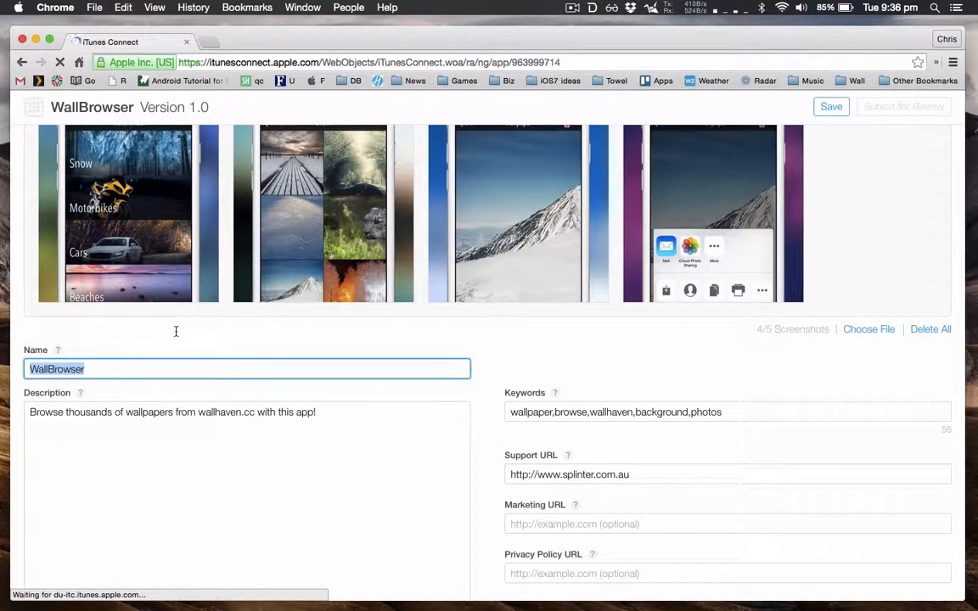
{"action": "left_click", "coordinate": [309, 454]}
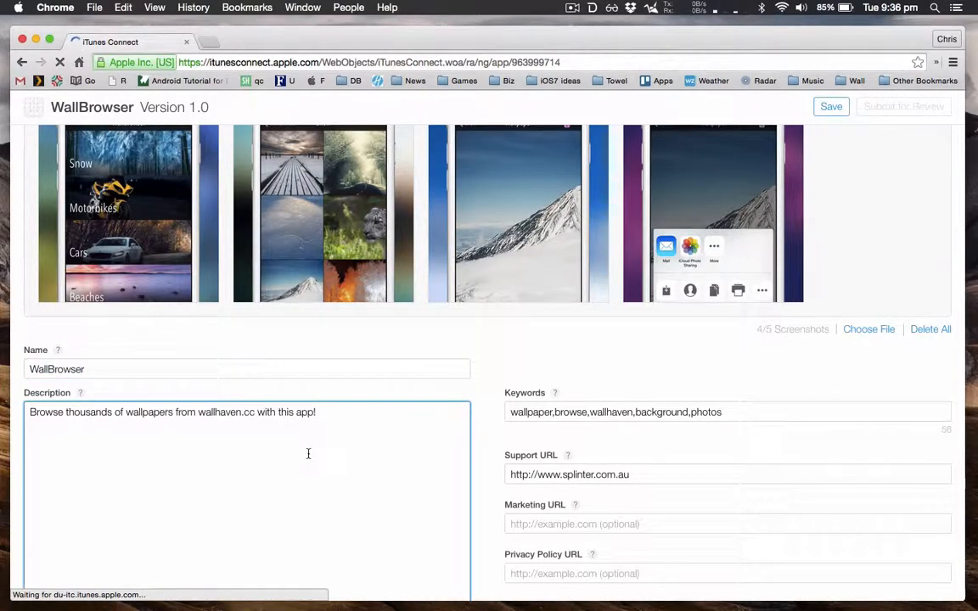
{"action": "key", "text": "super+a"}
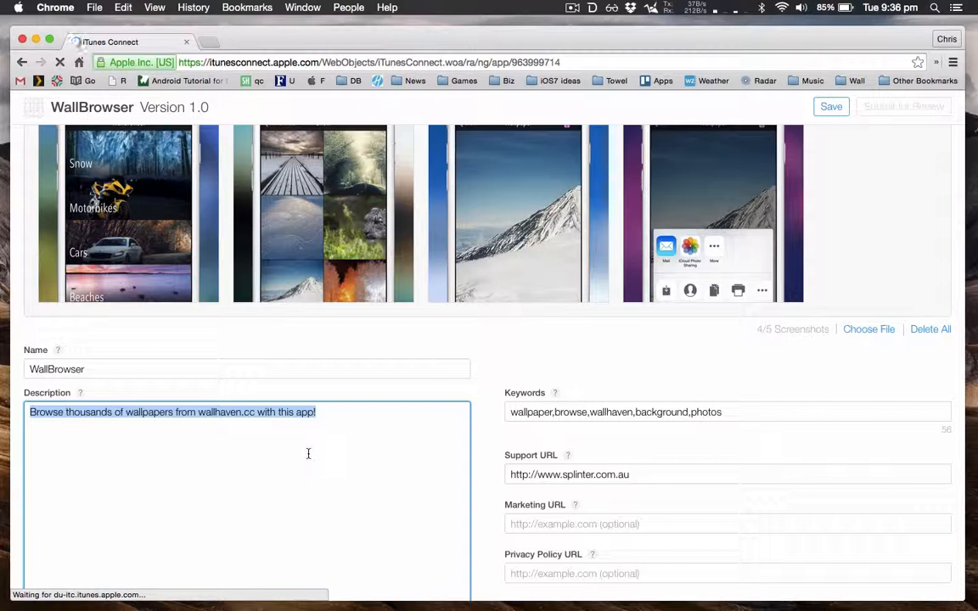
{"action": "left_click", "coordinate": [629, 412]}
{"action": "key", "text": "super+a"}
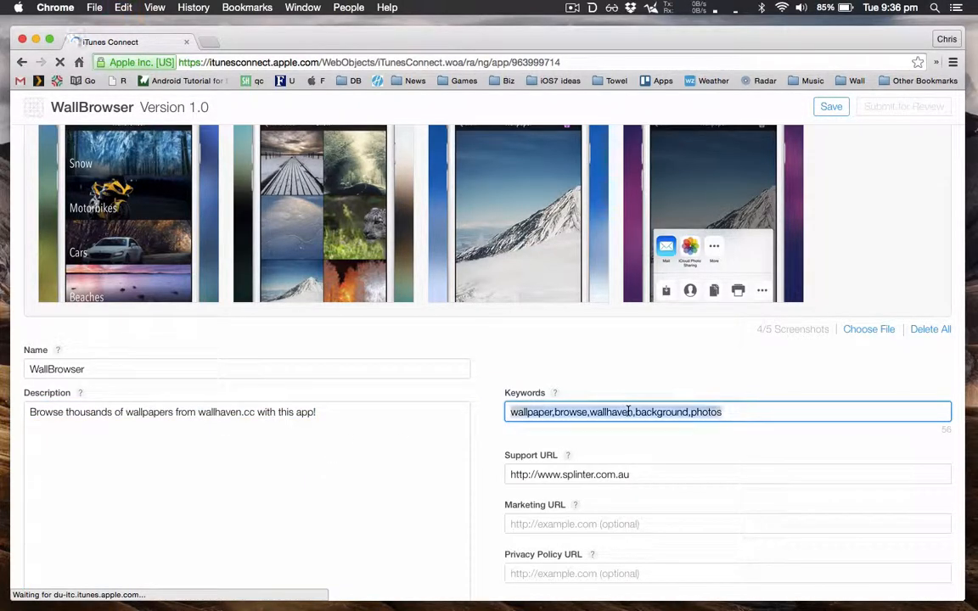
{"action": "left_click", "coordinate": [556, 411]}
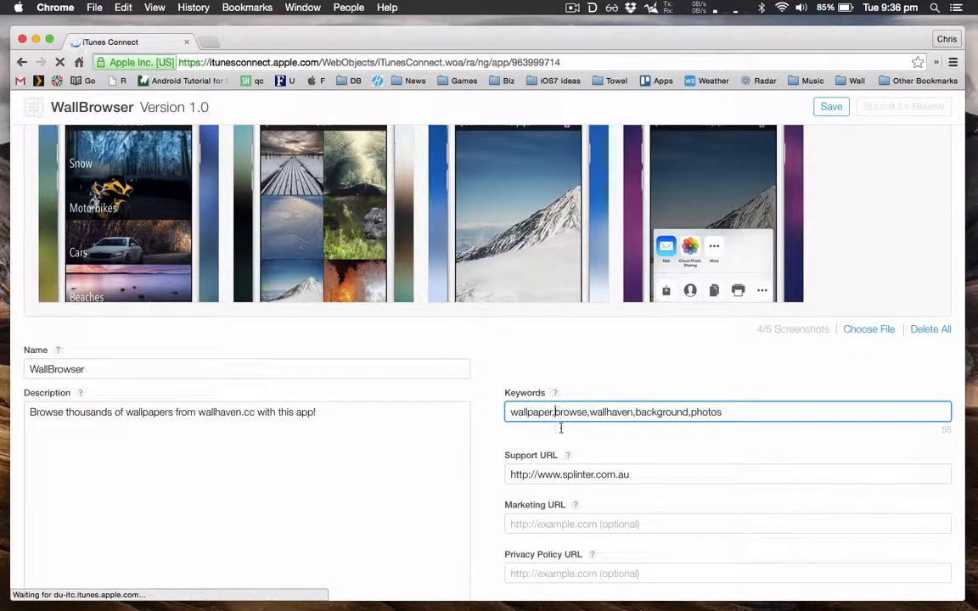
{"action": "scroll", "coordinate": [605, 459], "scroll_direction": "down", "scroll_amount": 3}
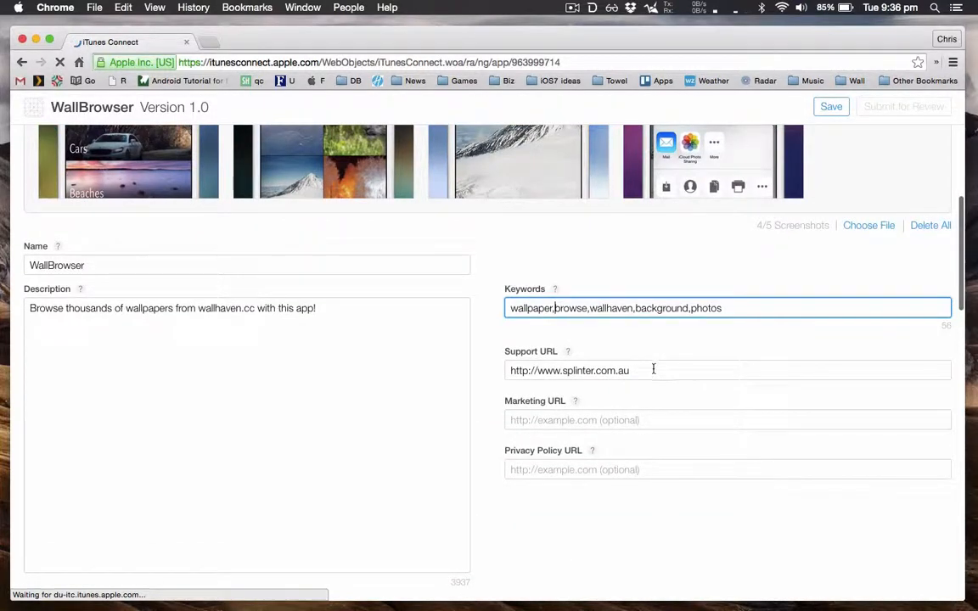
{"action": "left_click", "coordinate": [653, 368]}
{"action": "key", "text": "super+a"}
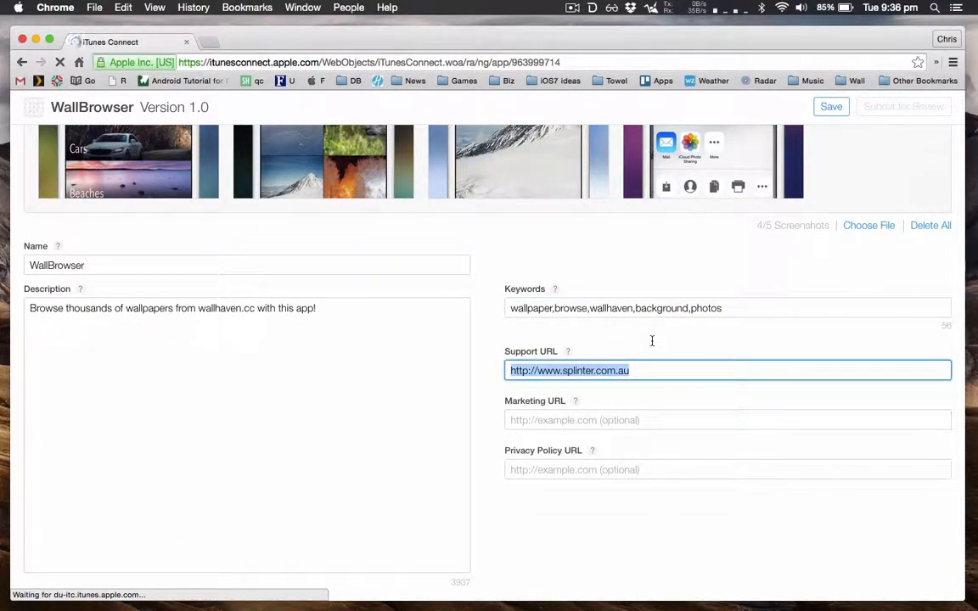
{"action": "scroll", "coordinate": [661, 432], "scroll_direction": "down", "scroll_amount": 2}
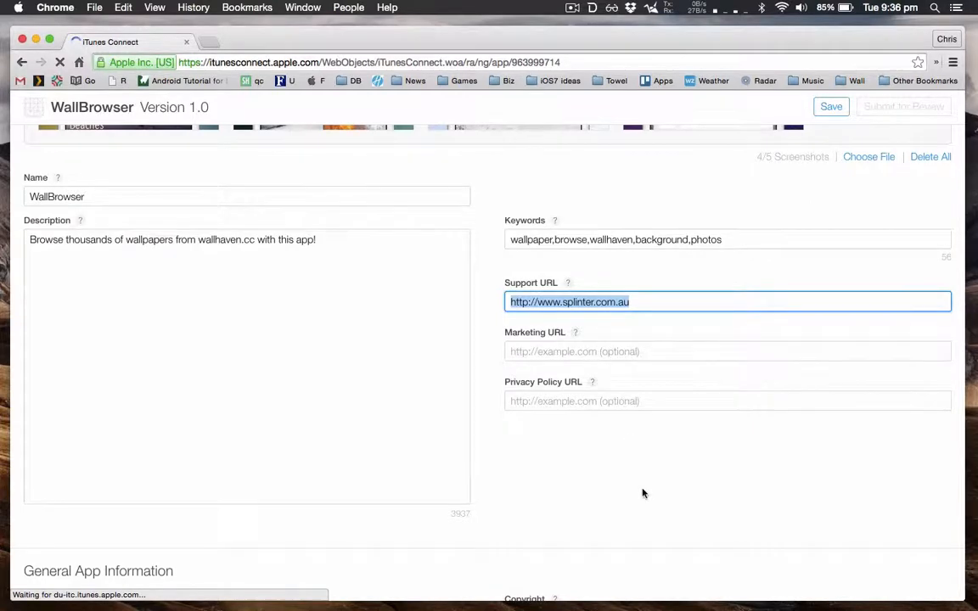
Add icon1024.png from the WallBrowserIcons folder as the app icon under General App Information.
{"action": "scroll", "coordinate": [642, 491], "scroll_direction": "down", "scroll_amount": 10}
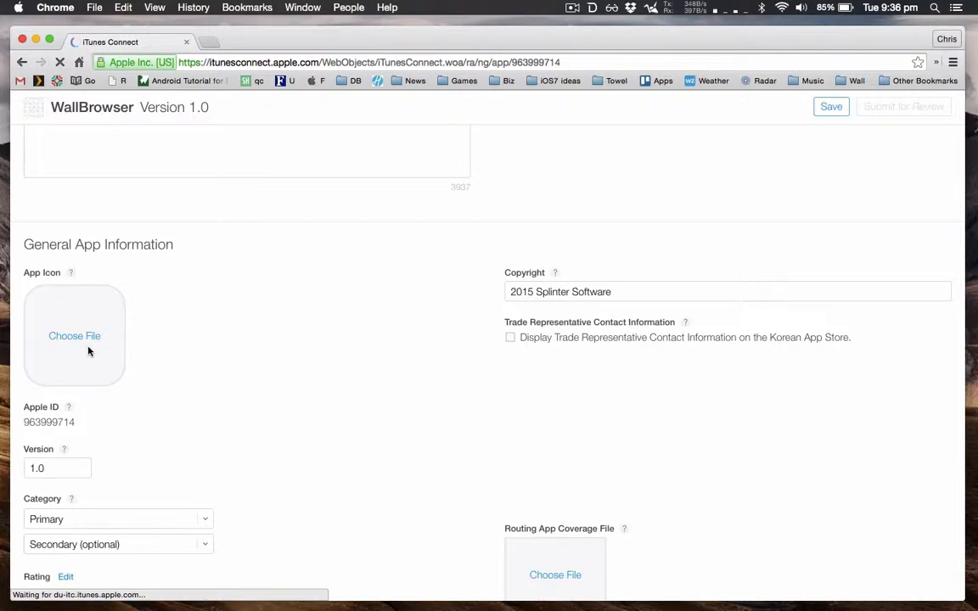
{"action": "key", "text": "super+Tab"}
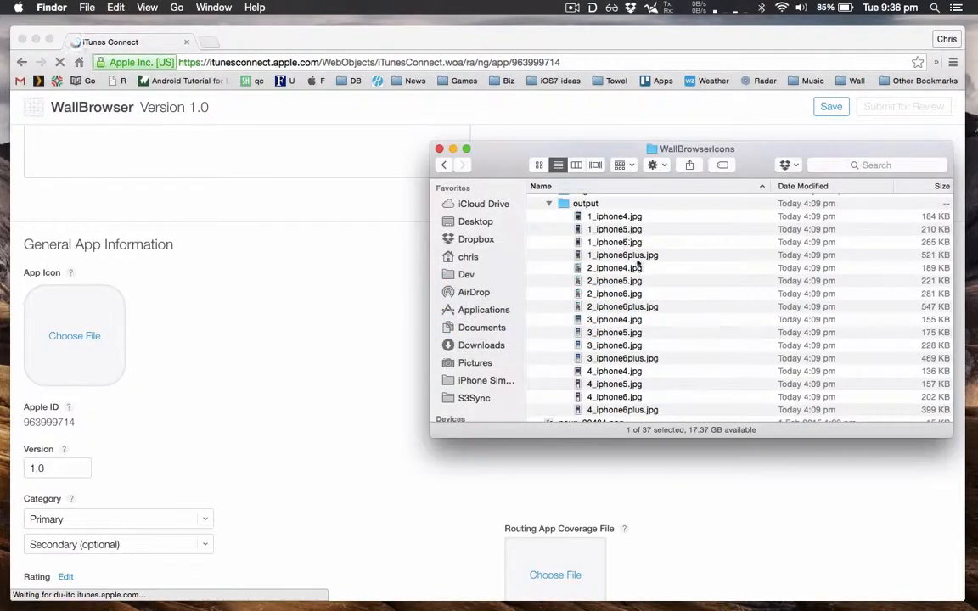
{"action": "scroll", "coordinate": [639, 266], "scroll_direction": "up", "scroll_amount": 6}
{"action": "left_click", "coordinate": [577, 241]}
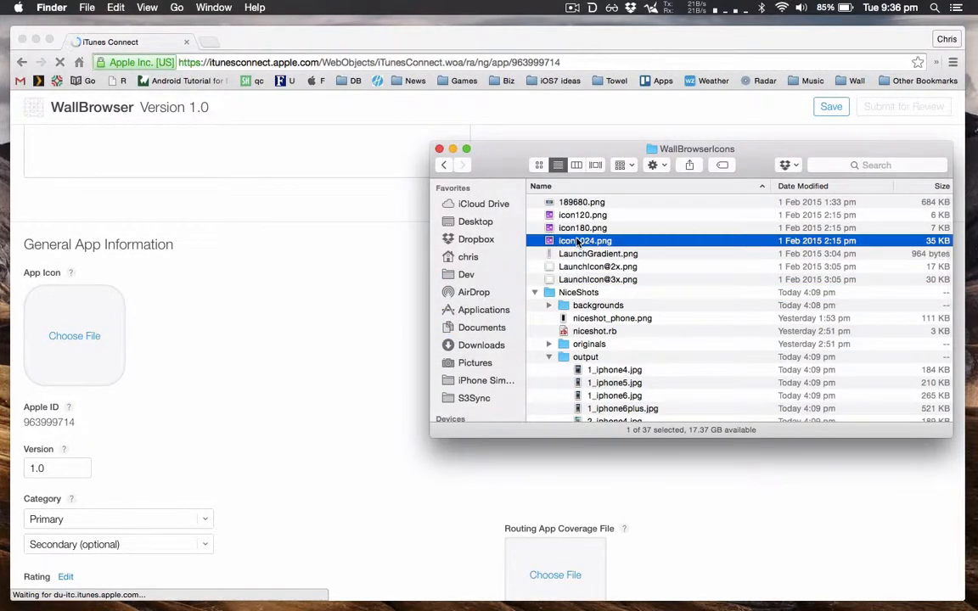
{"action": "left_click_drag", "start_coordinate": [577, 243], "coordinate": [100, 332]}
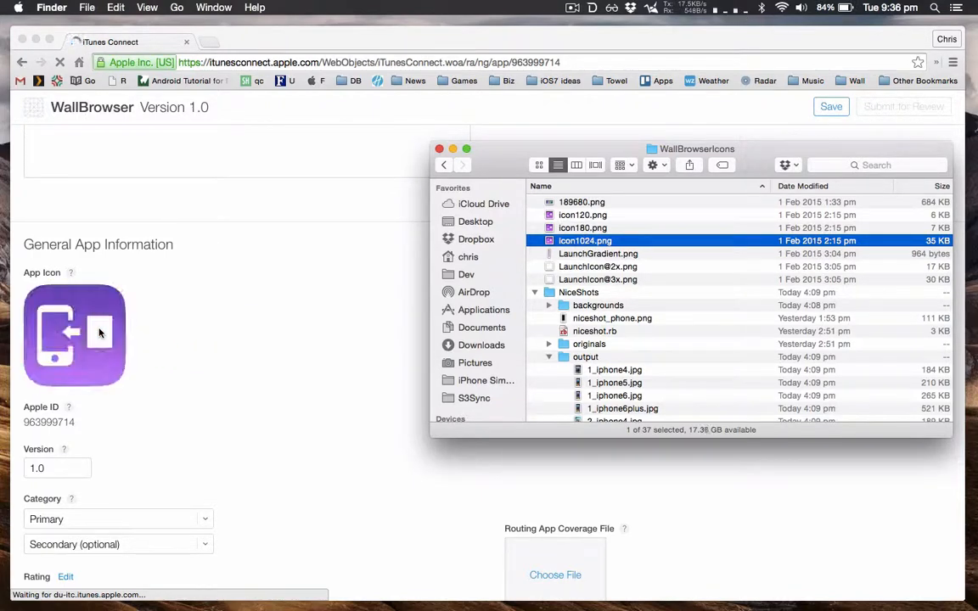
{"action": "left_click", "coordinate": [208, 333]}
{"action": "scroll", "coordinate": [208, 333], "scroll_direction": "down", "scroll_amount": 2}
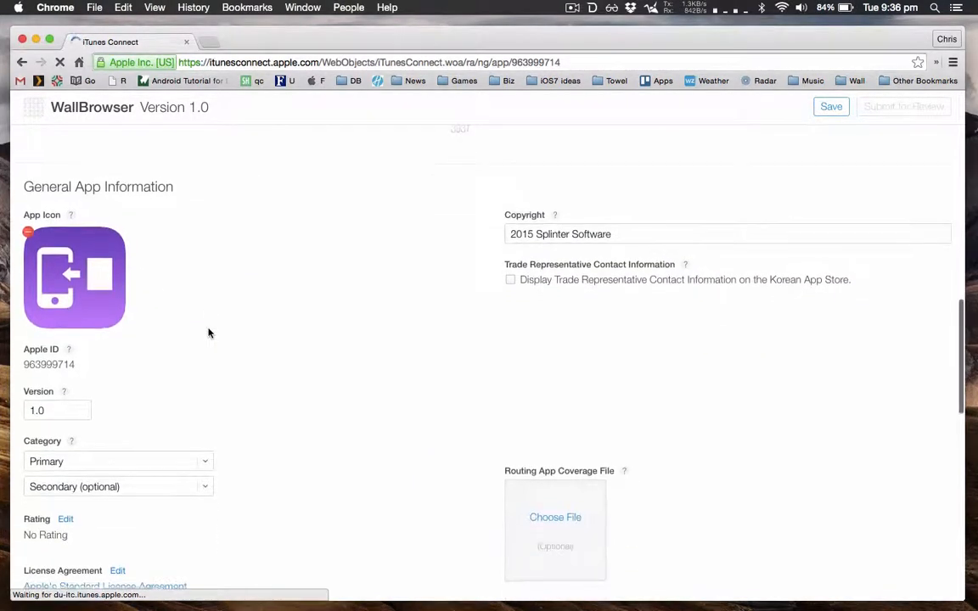
Check the copyright and version fields, then set the primary category to Photo & Video, leaving the secondary category unset.
{"action": "left_click", "coordinate": [558, 232]}
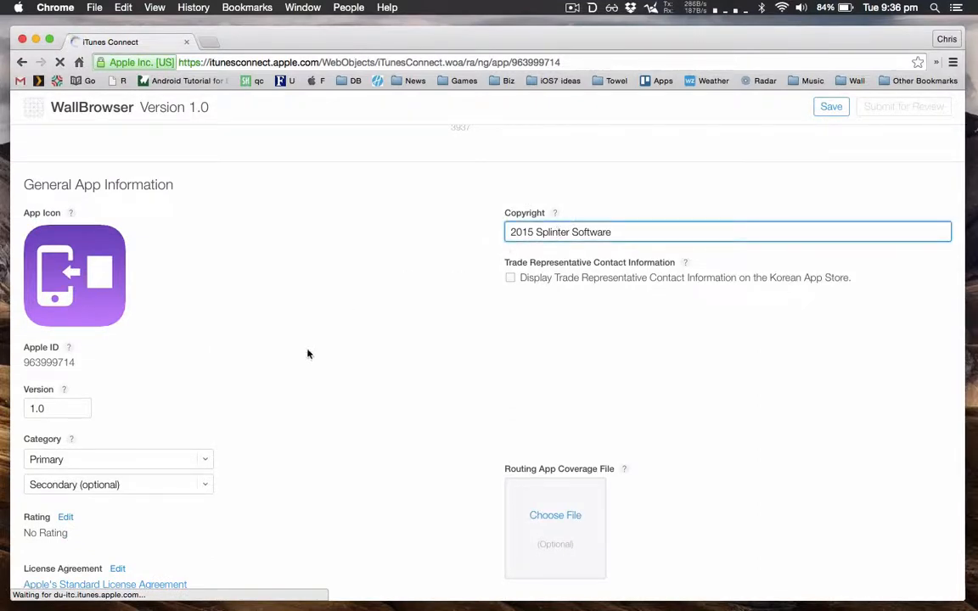
{"action": "scroll", "coordinate": [284, 371], "scroll_direction": "down", "scroll_amount": 2}
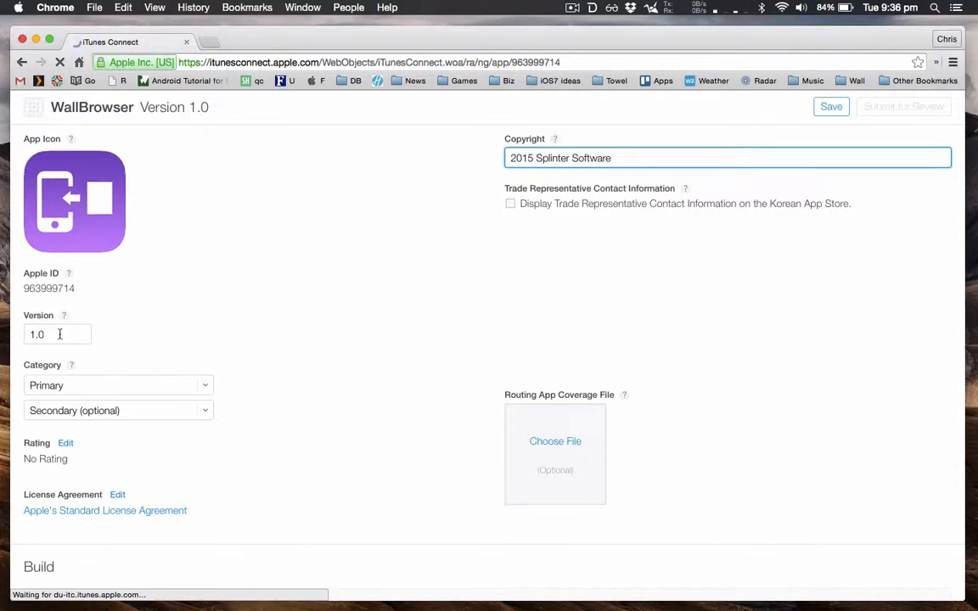
{"action": "left_click_drag", "start_coordinate": [59, 334], "coordinate": [39, 307]}
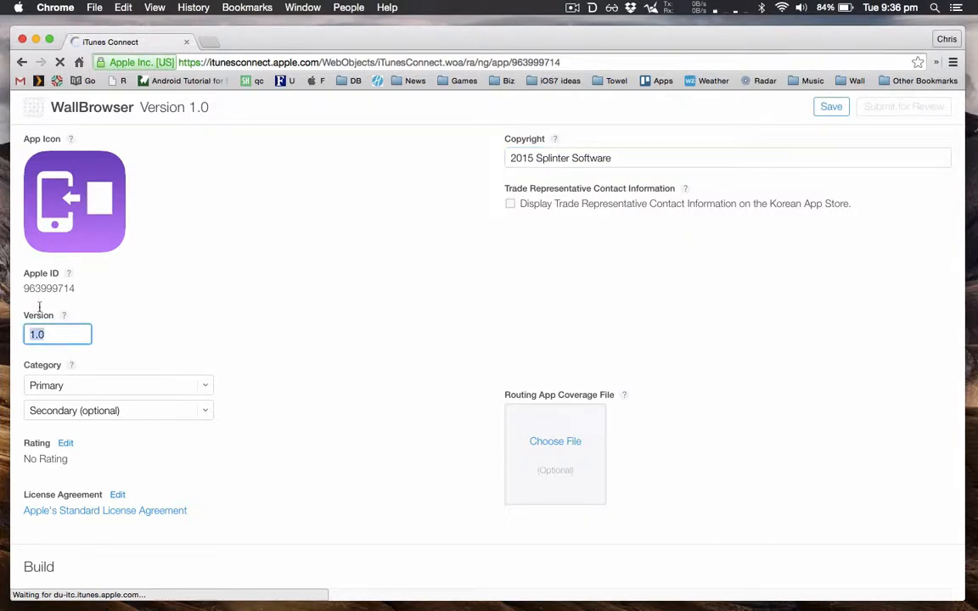
{"action": "left_click", "coordinate": [141, 386]}
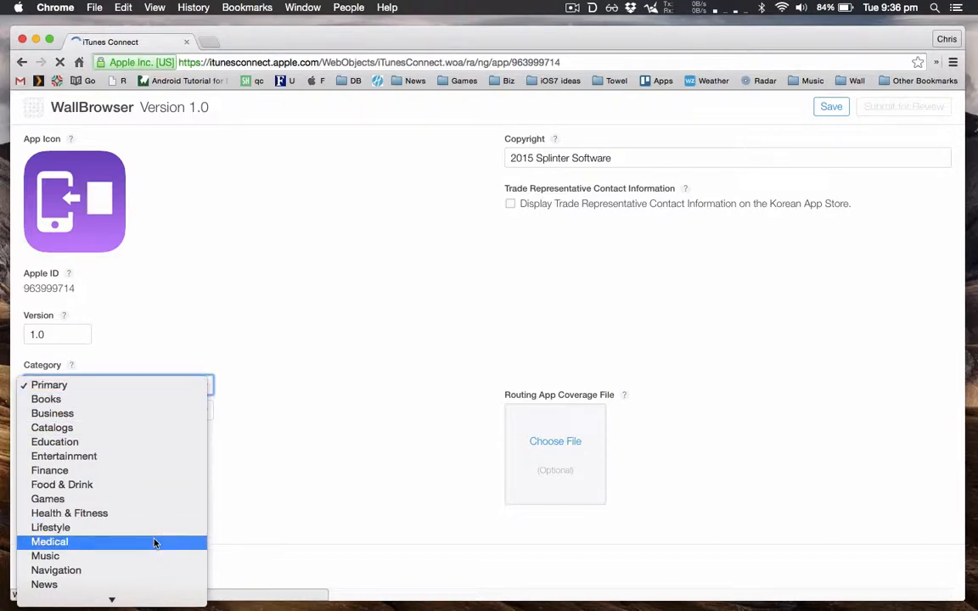
{"action": "scroll", "coordinate": [153, 544], "scroll_direction": "down", "scroll_amount": 3}
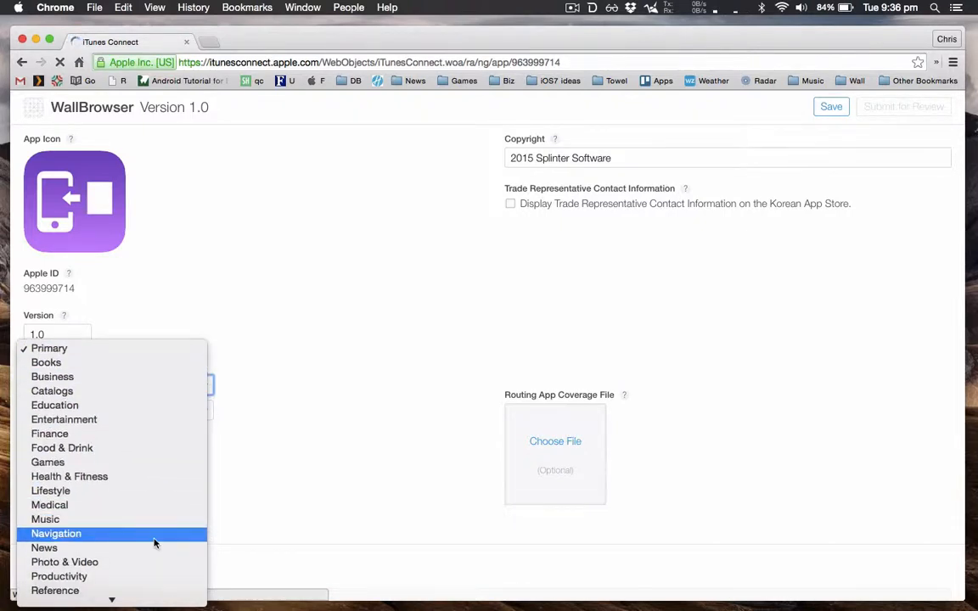
{"action": "left_click", "coordinate": [97, 562]}
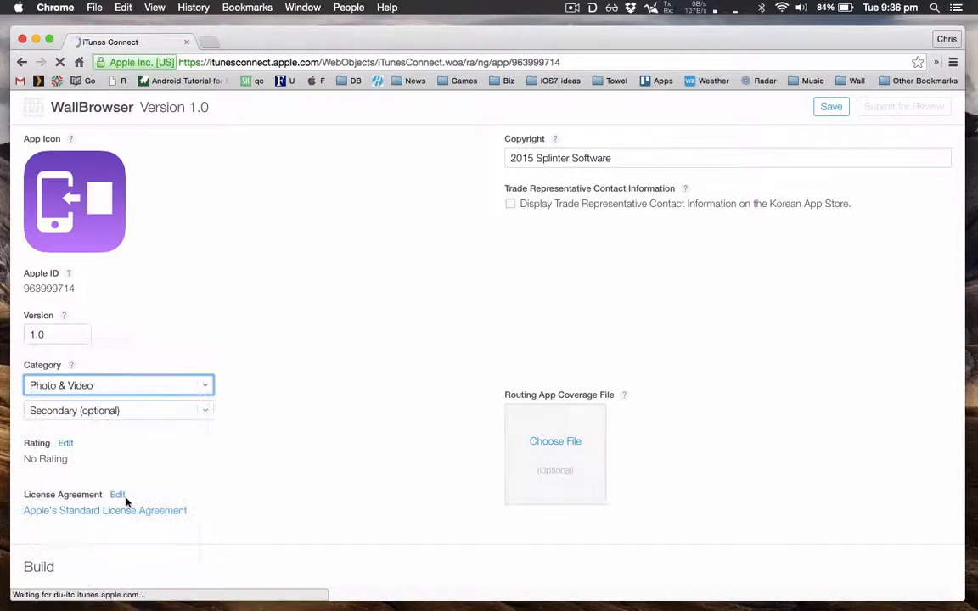
{"action": "left_click", "coordinate": [148, 411]}
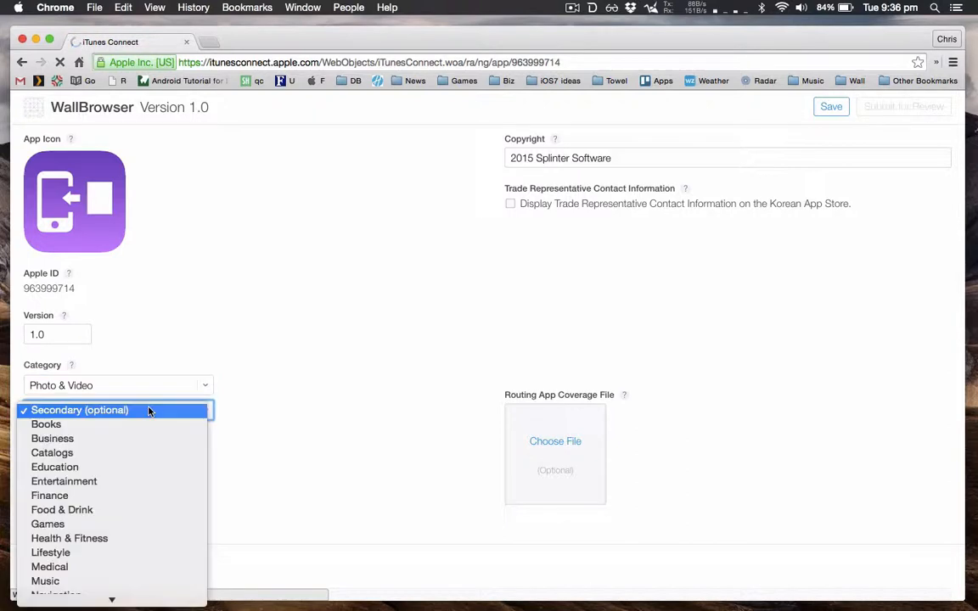
{"action": "left_click", "coordinate": [310, 276]}
Start editing the app rating and set the three violence descriptions and Profanity or Crude Humor to None.
{"action": "scroll", "coordinate": [232, 408], "scroll_direction": "down", "scroll_amount": 2}
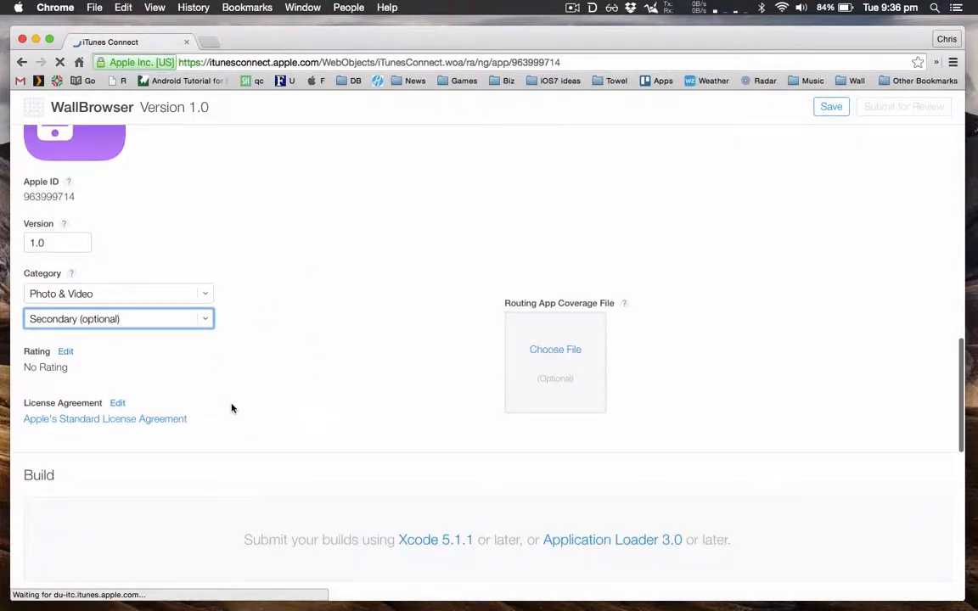
{"action": "left_click", "coordinate": [65, 355]}
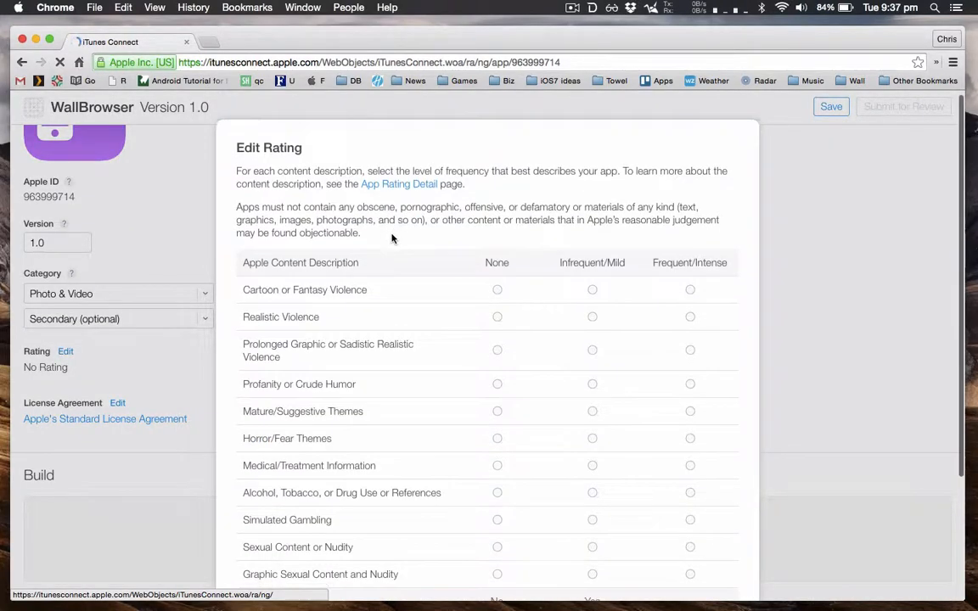
{"action": "scroll", "coordinate": [392, 239], "scroll_direction": "down", "scroll_amount": 3}
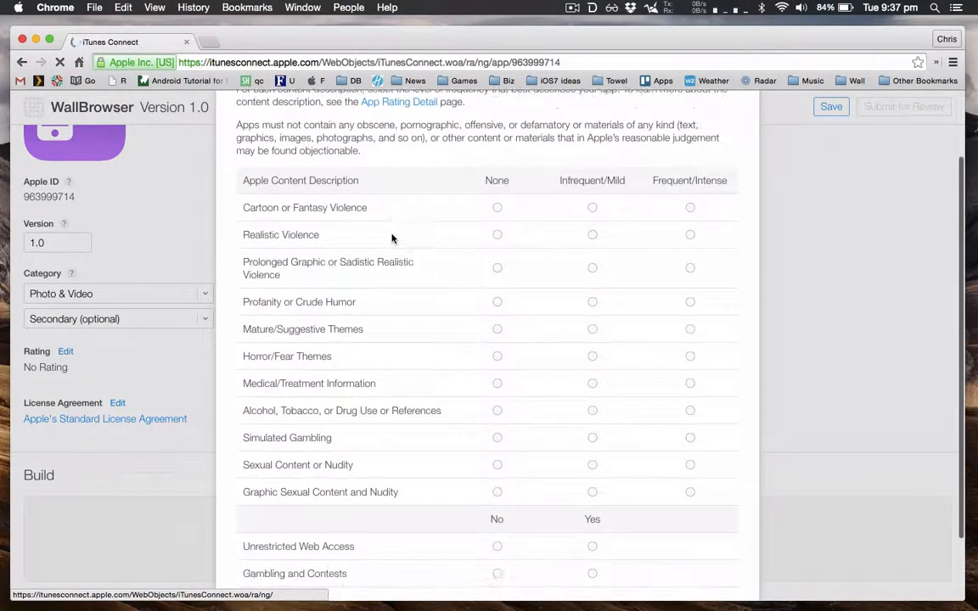
{"action": "left_click", "coordinate": [497, 208]}
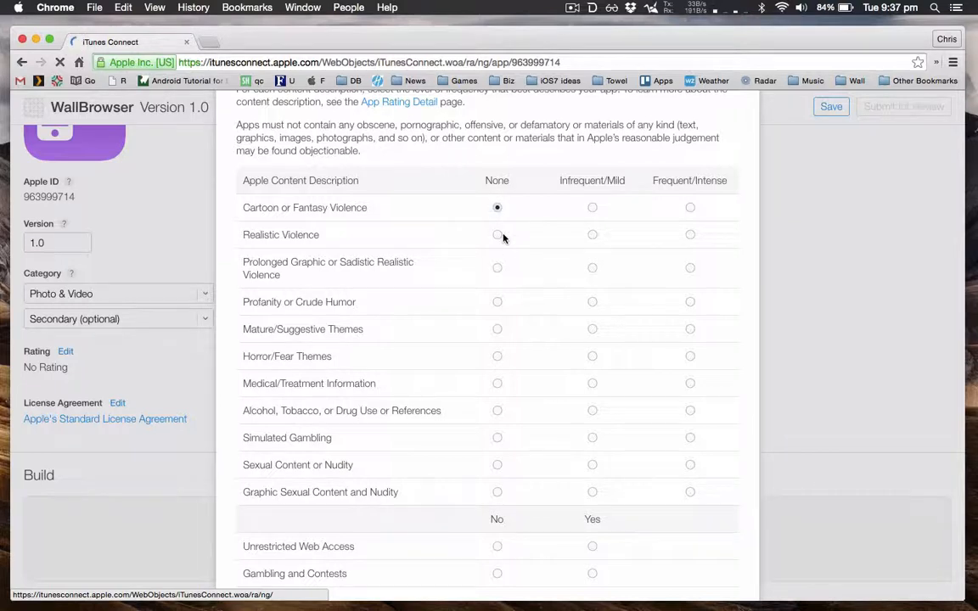
{"action": "left_click", "coordinate": [498, 235]}
{"action": "left_click", "coordinate": [497, 270]}
{"action": "left_click", "coordinate": [497, 303]}
Rate Mature/Suggestive Themes and Sexual Content or Nudity as Infrequent/Mild, and all remaining content descriptions as None.
{"action": "left_click", "coordinate": [592, 329]}
{"action": "left_click", "coordinate": [497, 356]}
{"action": "left_click", "coordinate": [497, 383]}
{"action": "left_click", "coordinate": [498, 411]}
{"action": "left_click", "coordinate": [498, 438]}
{"action": "left_click", "coordinate": [499, 465]}
{"action": "left_click", "coordinate": [593, 466]}
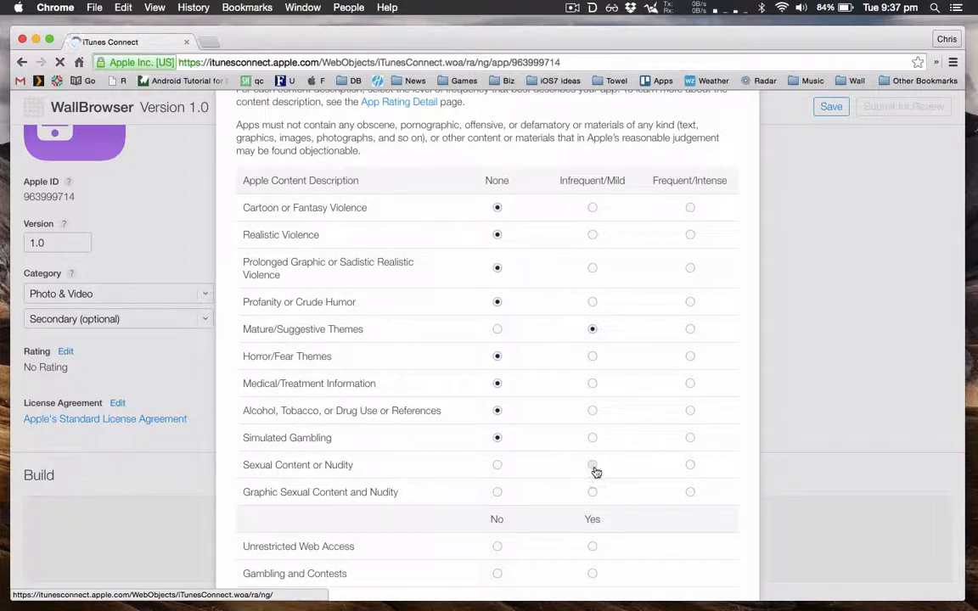
{"action": "left_click", "coordinate": [496, 493]}
Answer No for Unrestricted Web Access and for Gambling and Contests, and confirm the rating.
{"action": "scroll", "coordinate": [497, 495], "scroll_direction": "down", "scroll_amount": 2}
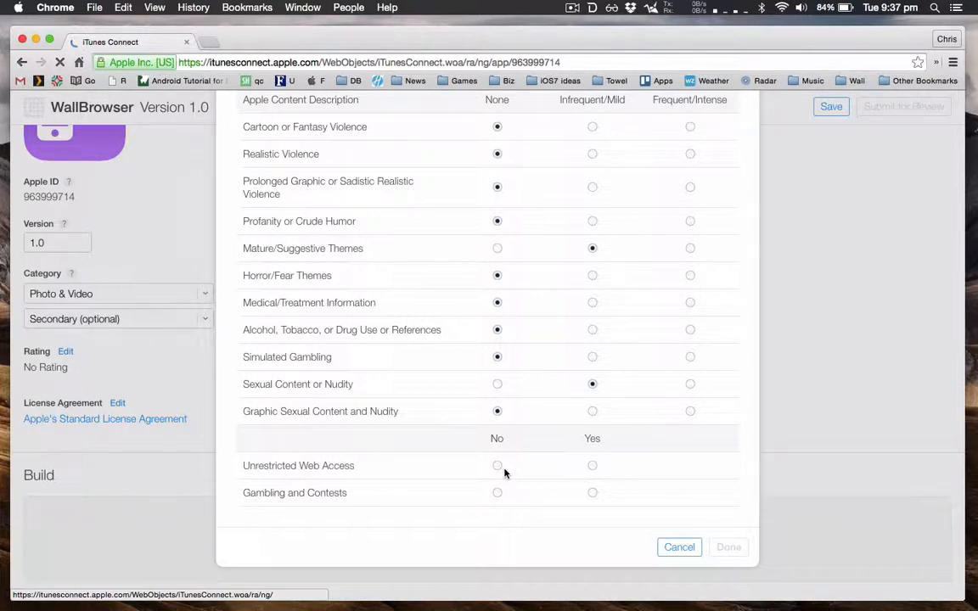
{"action": "left_click", "coordinate": [499, 469]}
{"action": "left_click", "coordinate": [499, 497]}
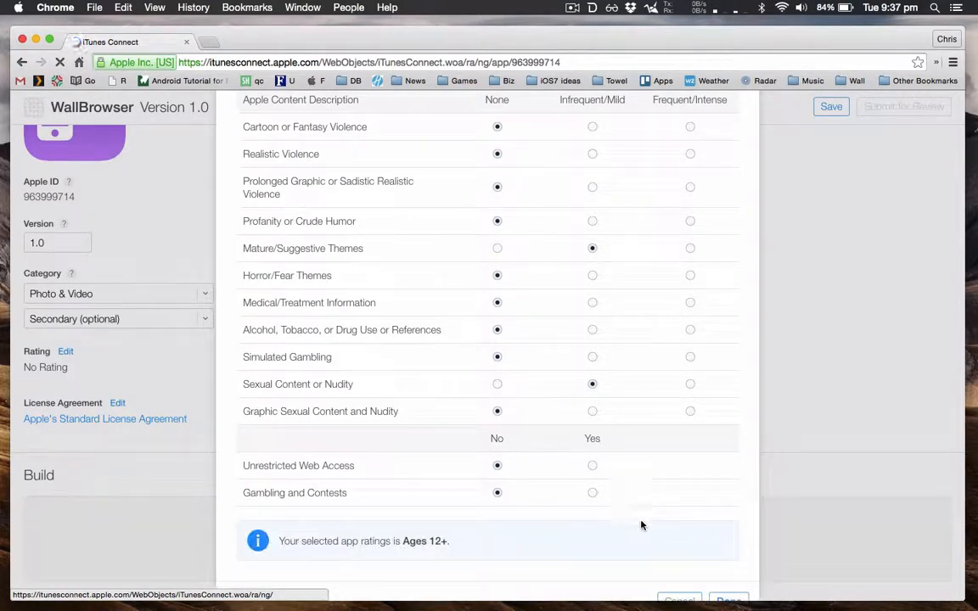
{"action": "scroll", "coordinate": [641, 524], "scroll_direction": "down", "scroll_amount": 2}
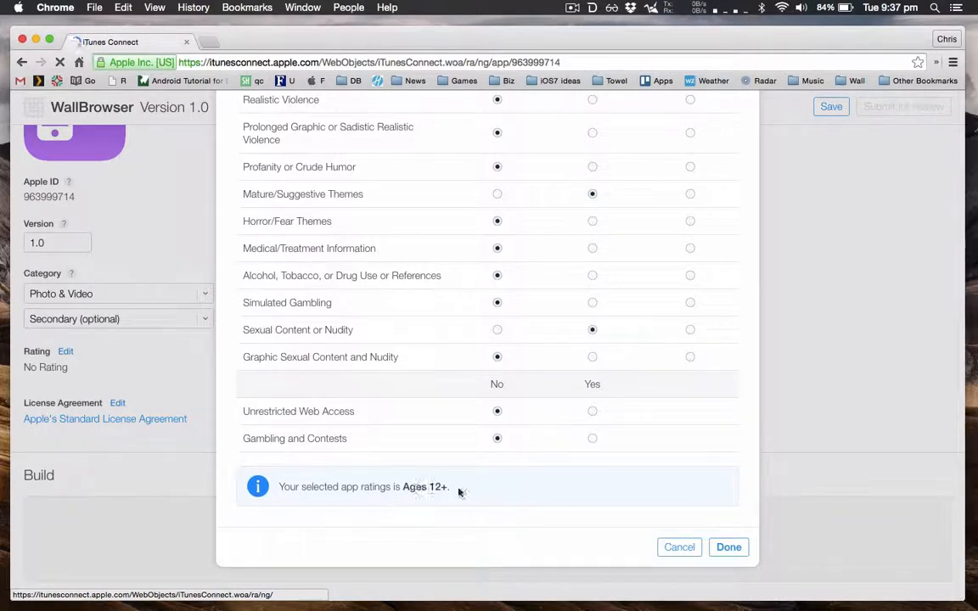
{"action": "left_click", "coordinate": [729, 547]}
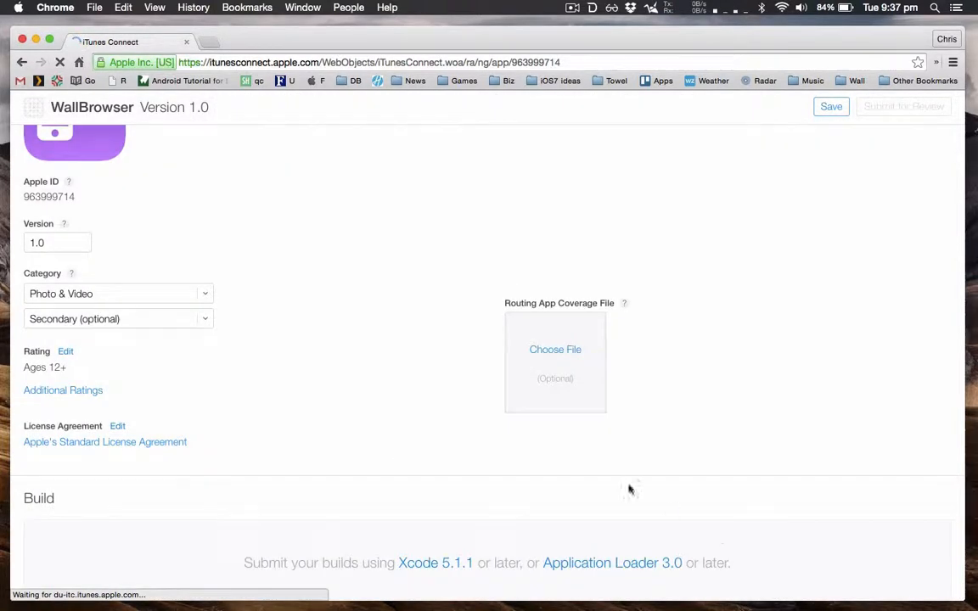
Review the Build, Game Center, Newsstand, App Review Information and Version Release sections, including the demo account, notes and automatic release option.
{"action": "scroll", "coordinate": [582, 467], "scroll_direction": "down", "scroll_amount": 5}
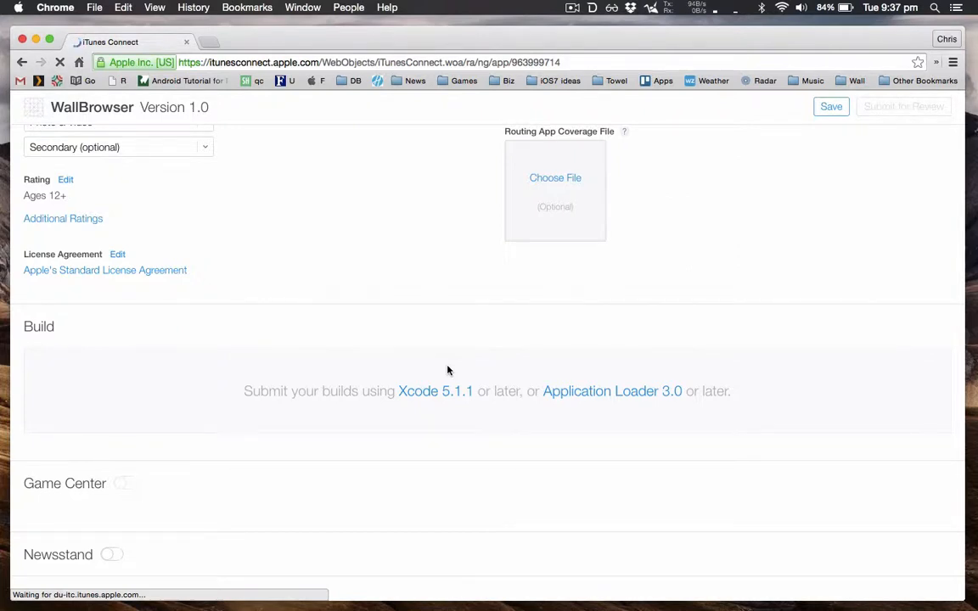
{"action": "scroll", "coordinate": [449, 370], "scroll_direction": "down", "scroll_amount": 5}
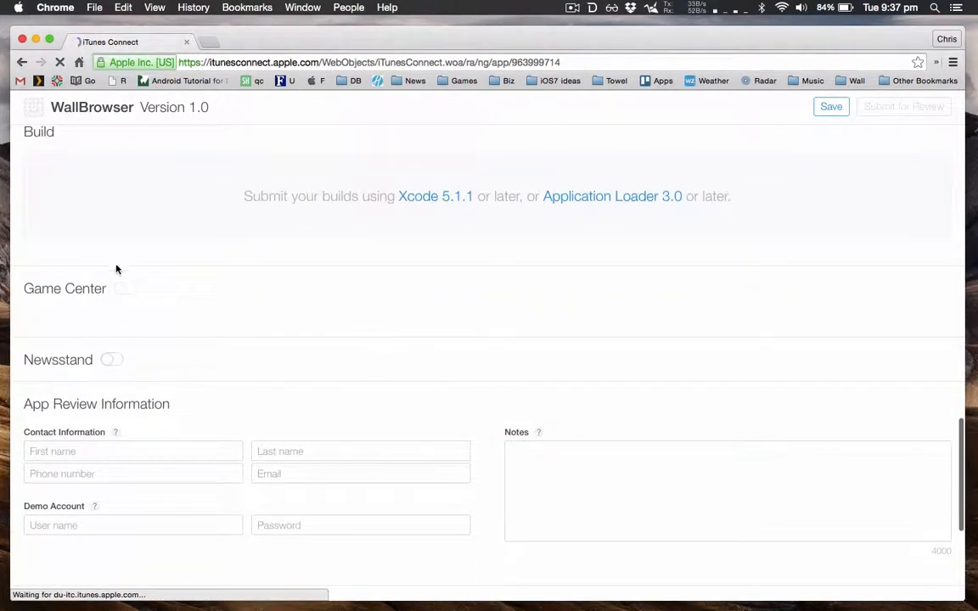
{"action": "scroll", "coordinate": [219, 409], "scroll_direction": "down", "scroll_amount": 4}
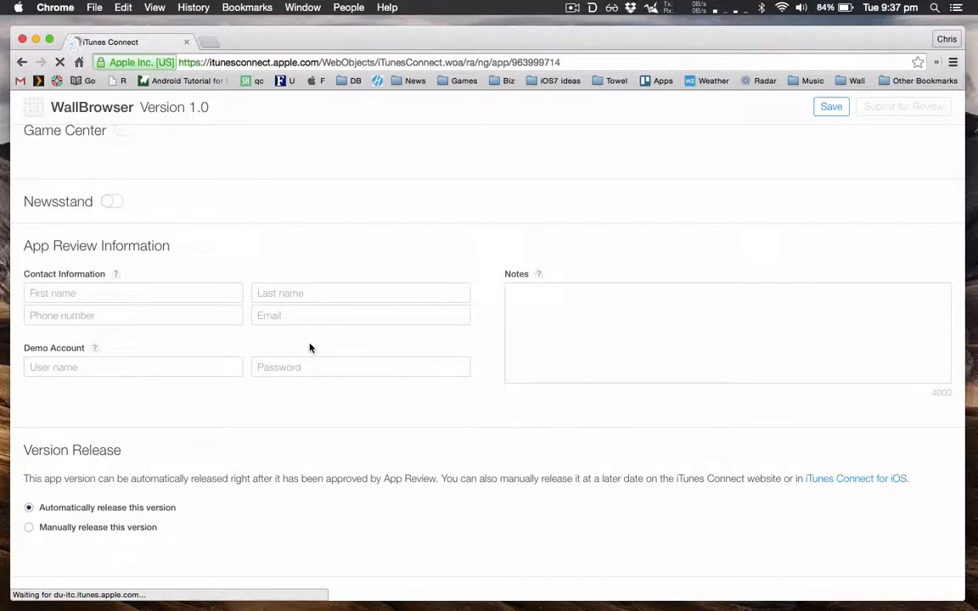
{"action": "left_click", "coordinate": [138, 369]}
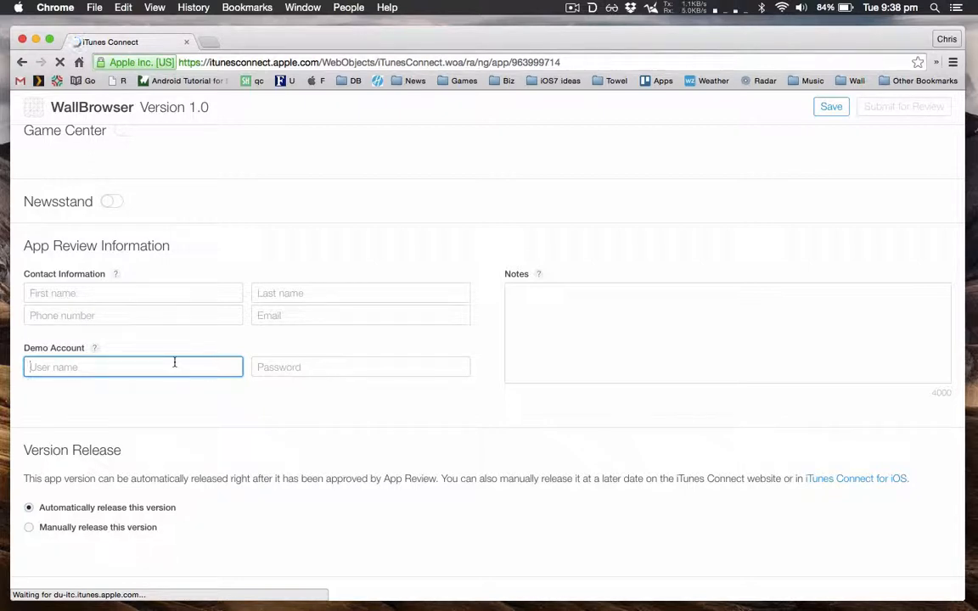
{"action": "left_click", "coordinate": [321, 366]}
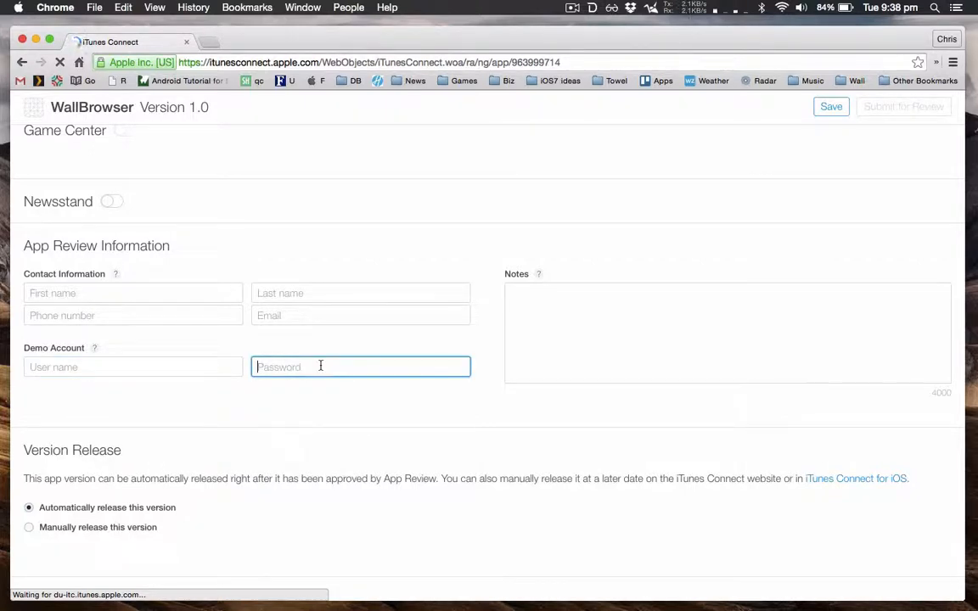
{"action": "left_click", "coordinate": [581, 328]}
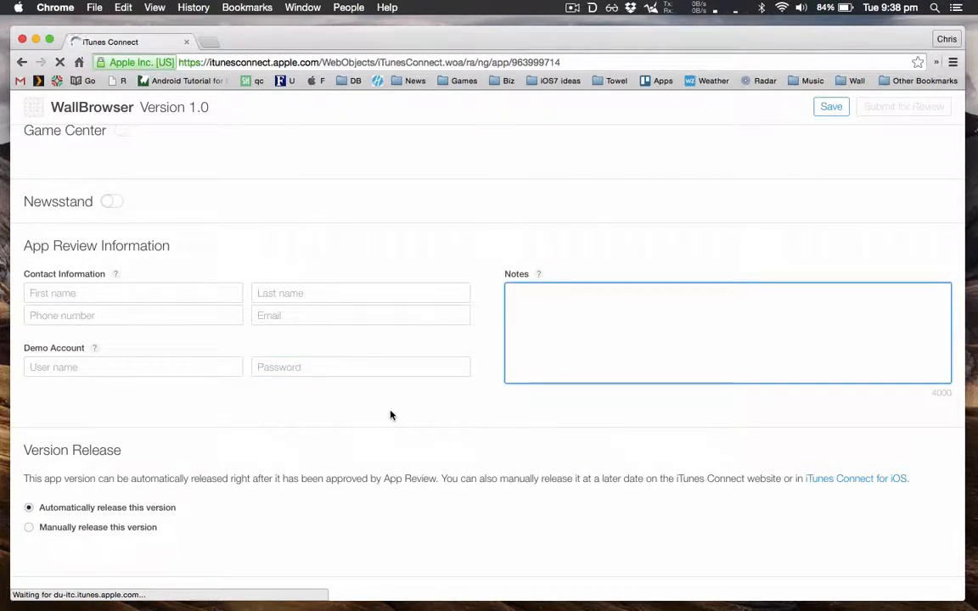
{"action": "scroll", "coordinate": [390, 414], "scroll_direction": "down", "scroll_amount": 3}
{"action": "double_click", "coordinate": [46, 309]}
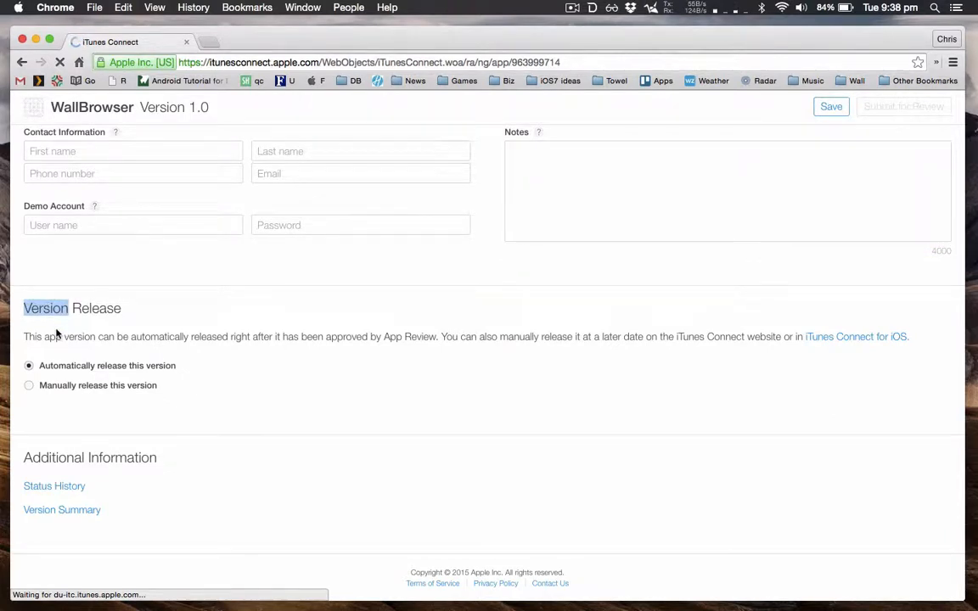
{"action": "left_click", "coordinate": [102, 369]}
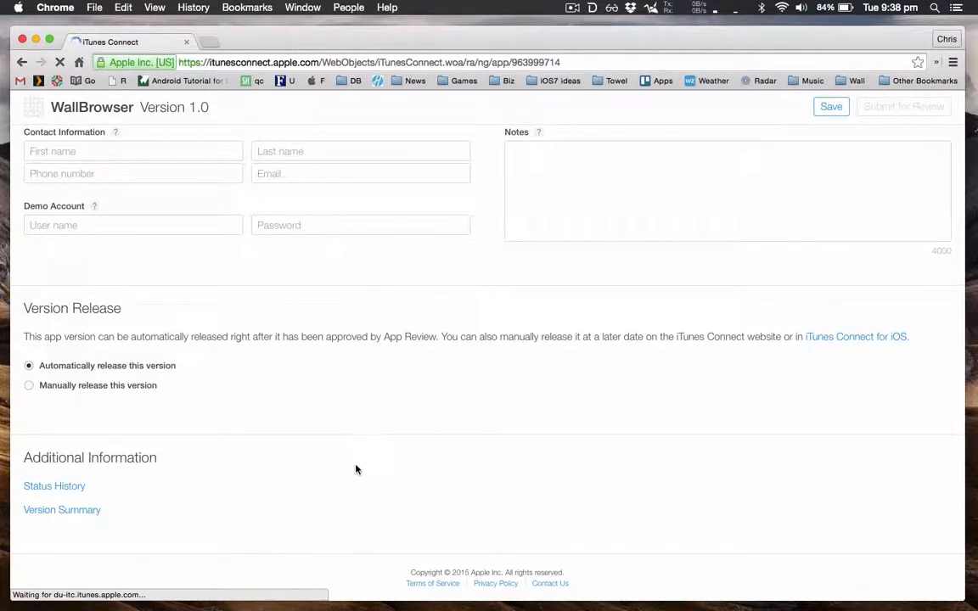
Save the WallBrowser version 1.0 information.
{"action": "scroll", "coordinate": [352, 467], "scroll_direction": "down", "scroll_amount": 3}
{"action": "scroll", "coordinate": [355, 469], "scroll_direction": "up", "scroll_amount": 20}
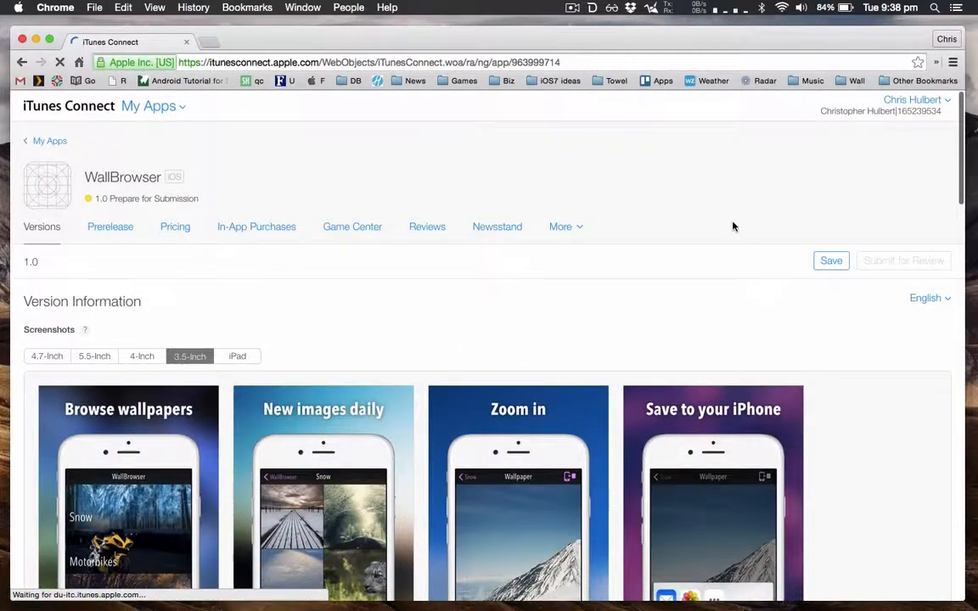
{"action": "left_click", "coordinate": [826, 267]}
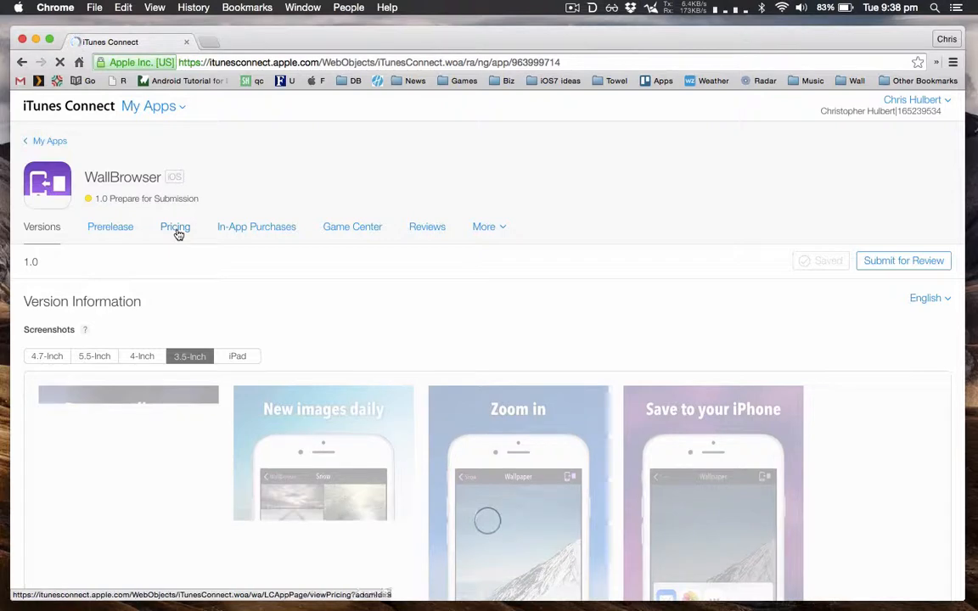
Open the app's rights and pricing settings and set the price tier to Free.
{"action": "left_click", "coordinate": [174, 227]}
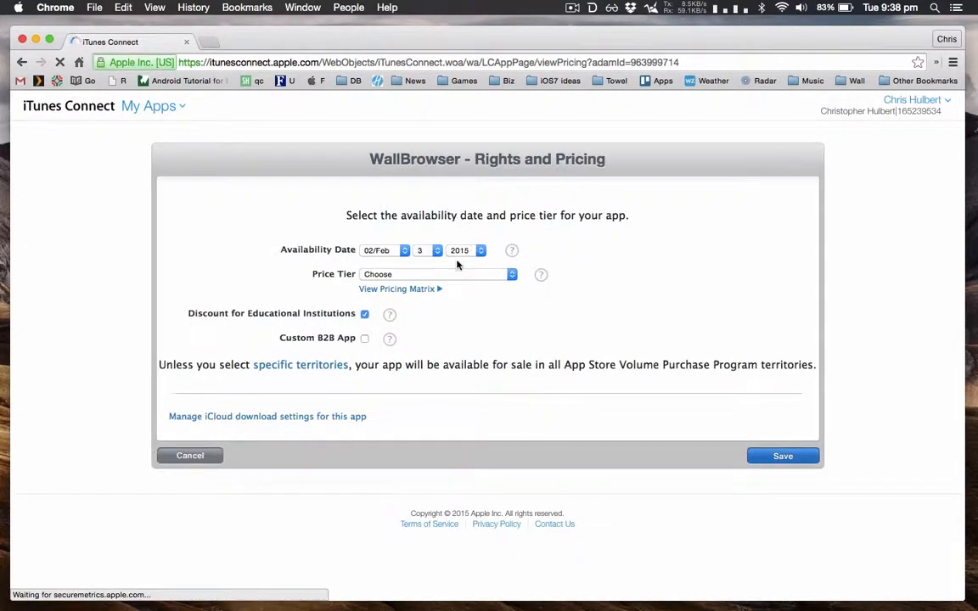
{"action": "left_click", "coordinate": [457, 274]}
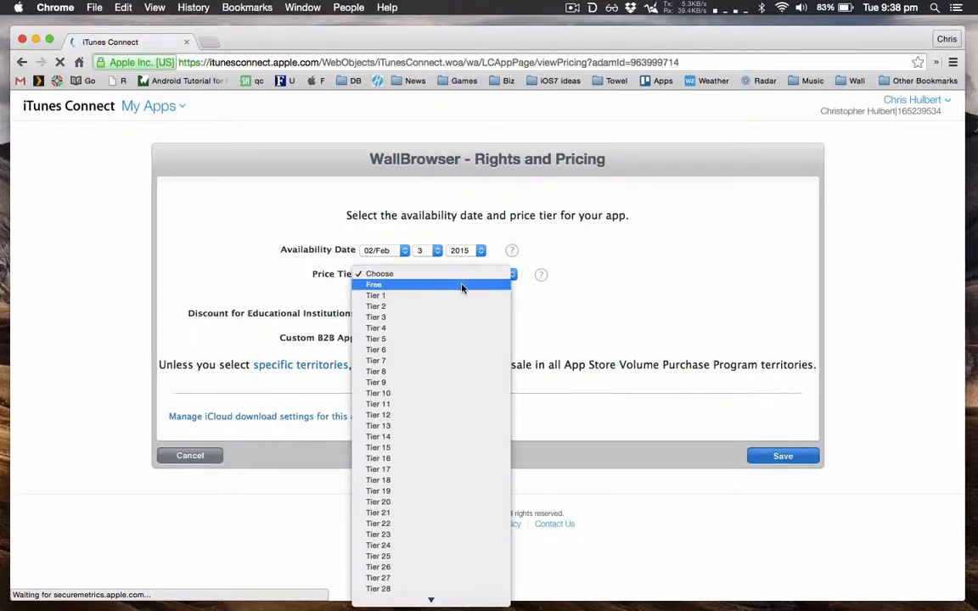
{"action": "left_click", "coordinate": [463, 287]}
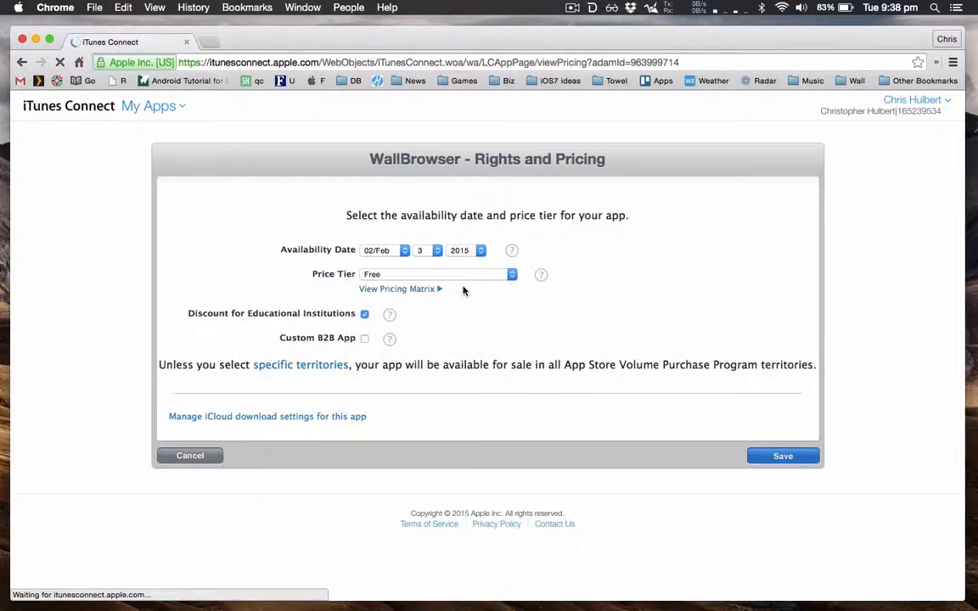
Switch the price tier to Tier 1 and examine the customer prices and proceeds for each App Store.
{"action": "left_click", "coordinate": [463, 278]}
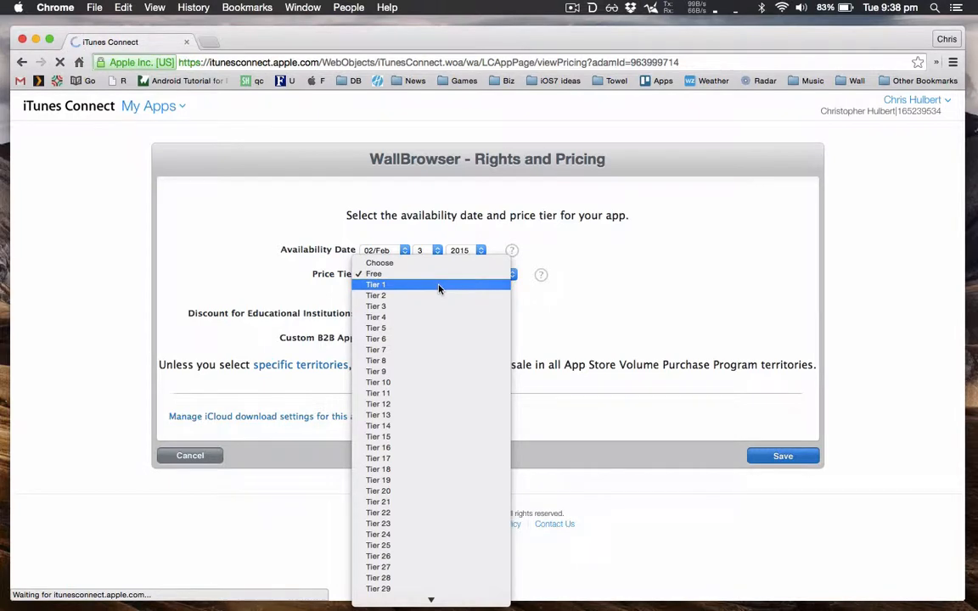
{"action": "left_click", "coordinate": [439, 287]}
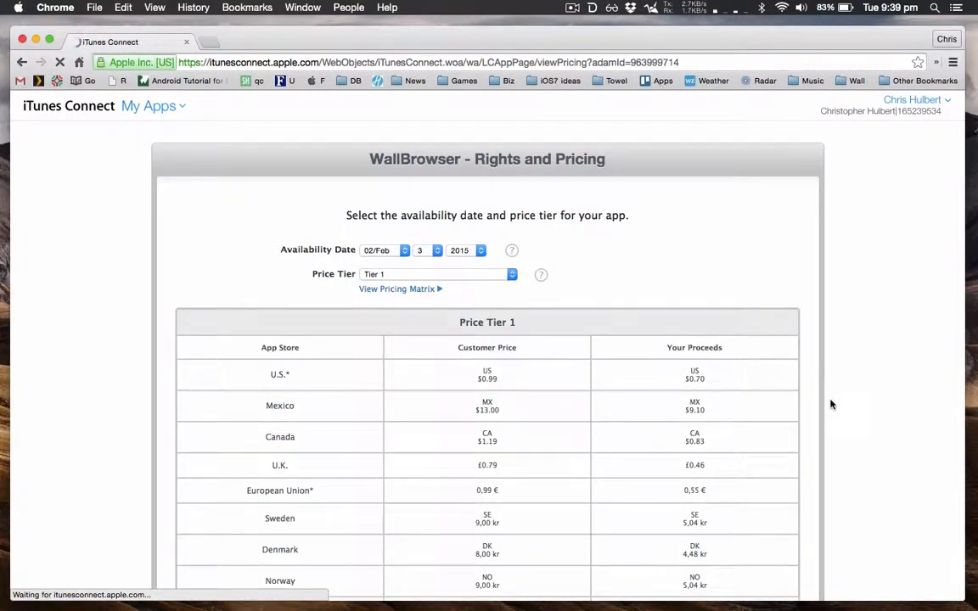
{"action": "scroll", "coordinate": [831, 405], "scroll_direction": "down", "scroll_amount": 5}
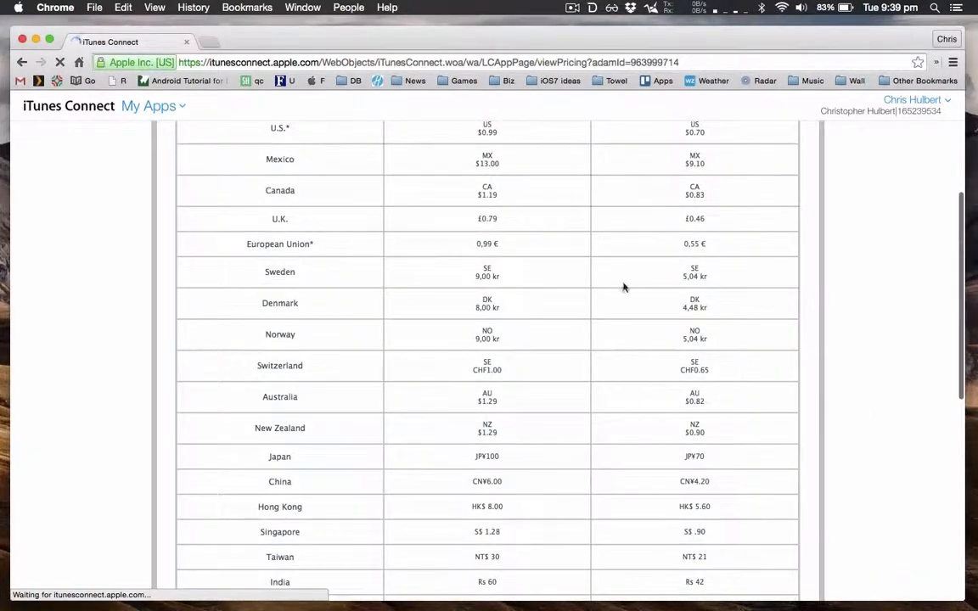
{"action": "scroll", "coordinate": [519, 269], "scroll_direction": "up", "scroll_amount": 2}
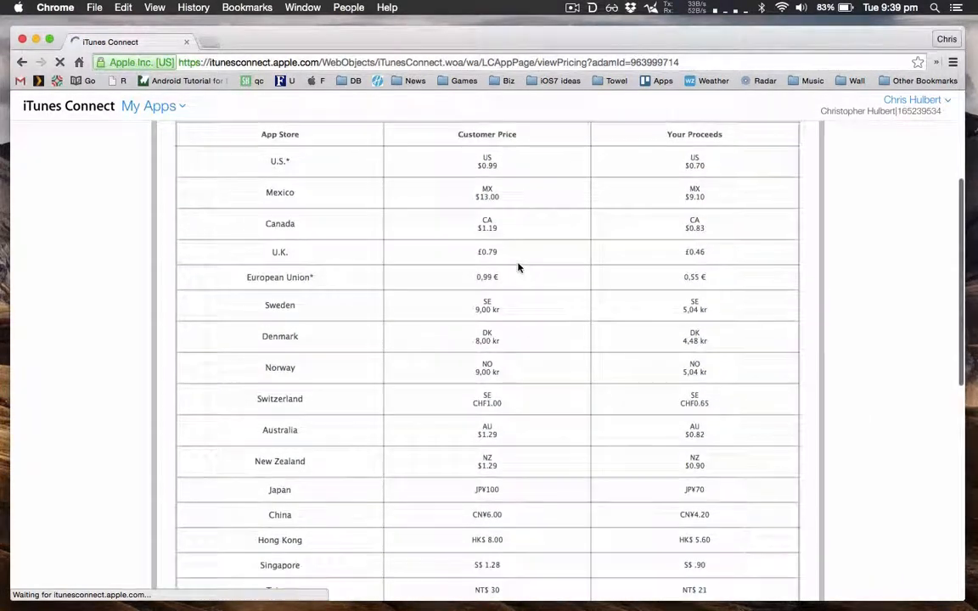
{"action": "scroll", "coordinate": [519, 269], "scroll_direction": "down", "scroll_amount": 5}
{"action": "scroll", "coordinate": [519, 268], "scroll_direction": "down", "scroll_amount": 3}
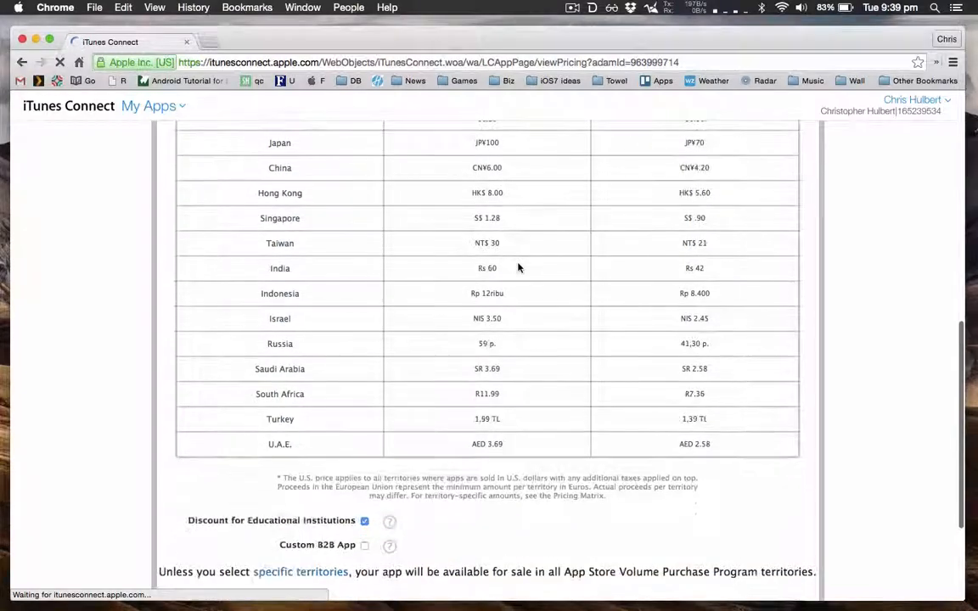
{"action": "scroll", "coordinate": [519, 267], "scroll_direction": "up", "scroll_amount": 7}
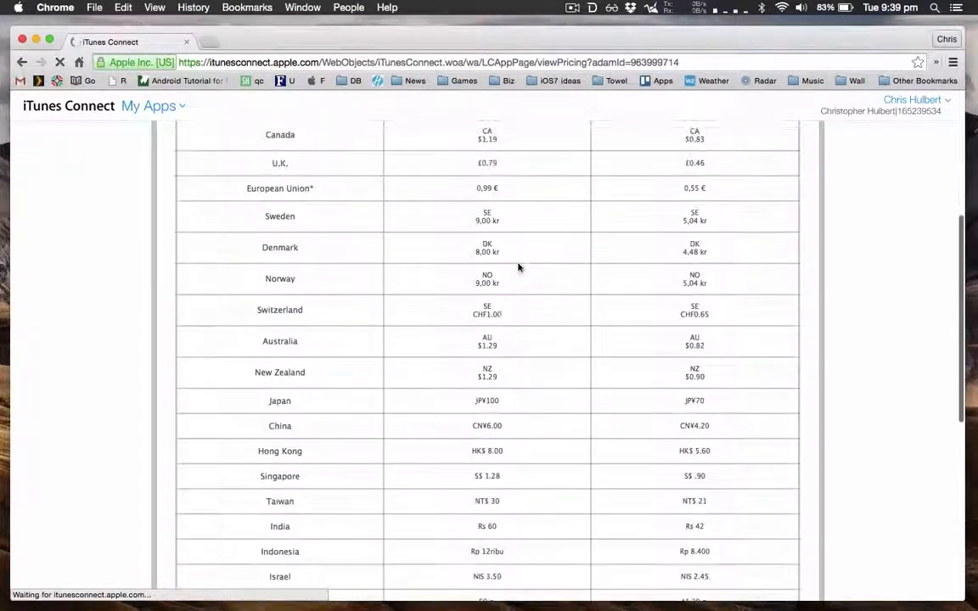
Set WallBrowser's price tier back to Free and save the rights and pricing settings.
{"action": "scroll", "coordinate": [518, 268], "scroll_direction": "up", "scroll_amount": 4}
{"action": "scroll", "coordinate": [518, 268], "scroll_direction": "down", "scroll_amount": 3}
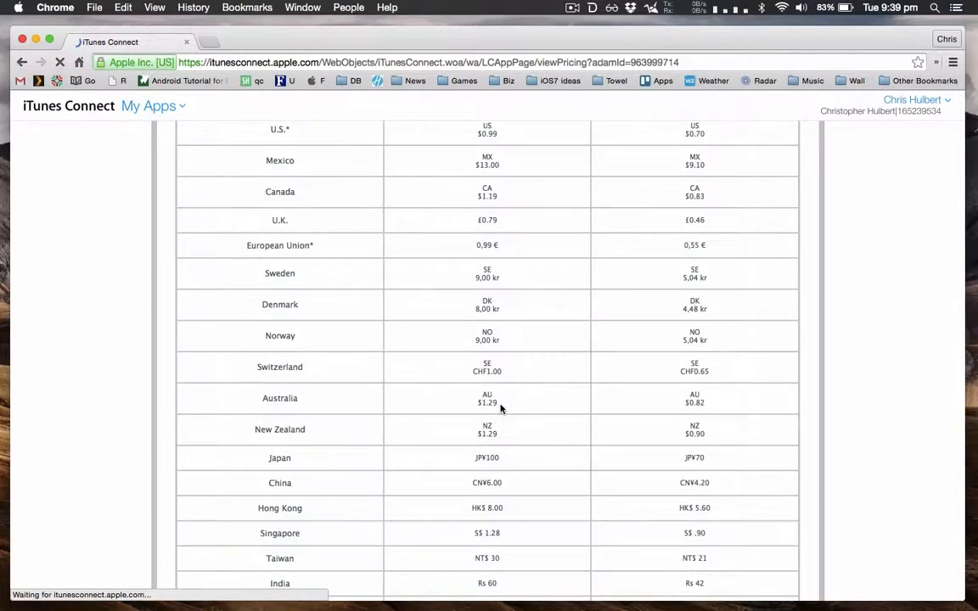
{"action": "scroll", "coordinate": [594, 433], "scroll_direction": "down", "scroll_amount": 20}
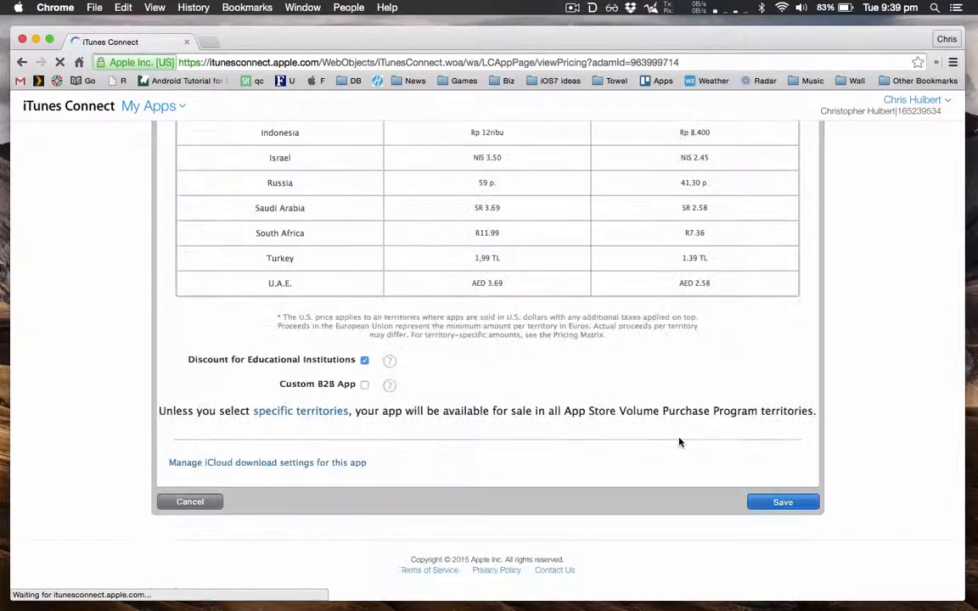
{"action": "scroll", "coordinate": [671, 442], "scroll_direction": "up", "scroll_amount": 20}
{"action": "left_click", "coordinate": [408, 274]}
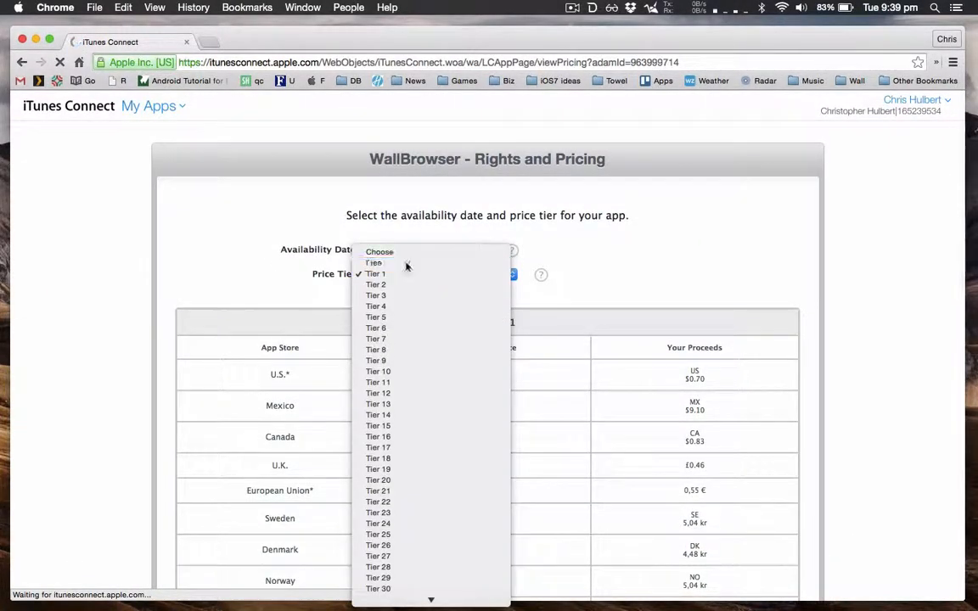
{"action": "left_click", "coordinate": [406, 263]}
{"action": "scroll", "coordinate": [650, 422], "scroll_direction": "down", "scroll_amount": 10}
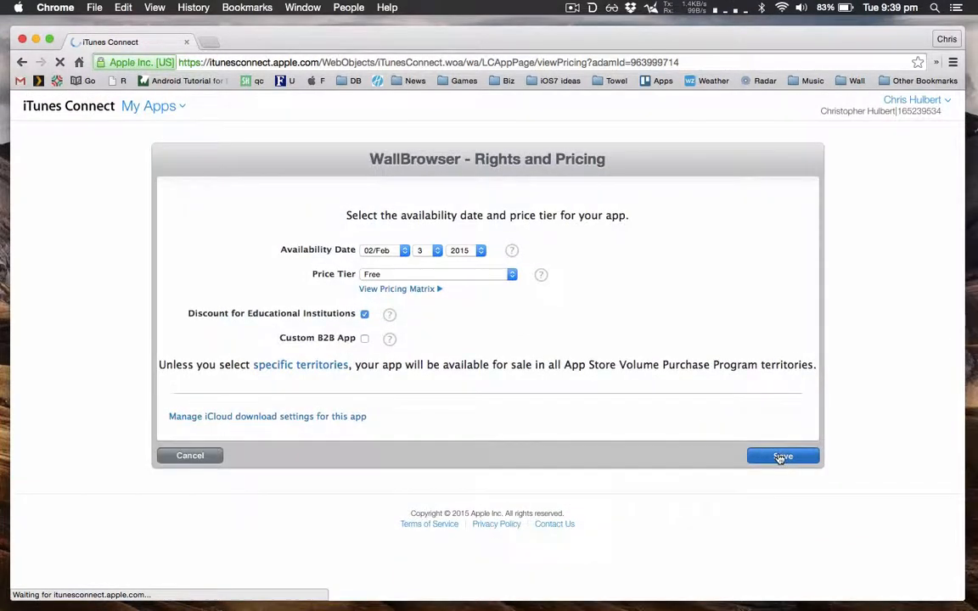
{"action": "left_click", "coordinate": [779, 457]}
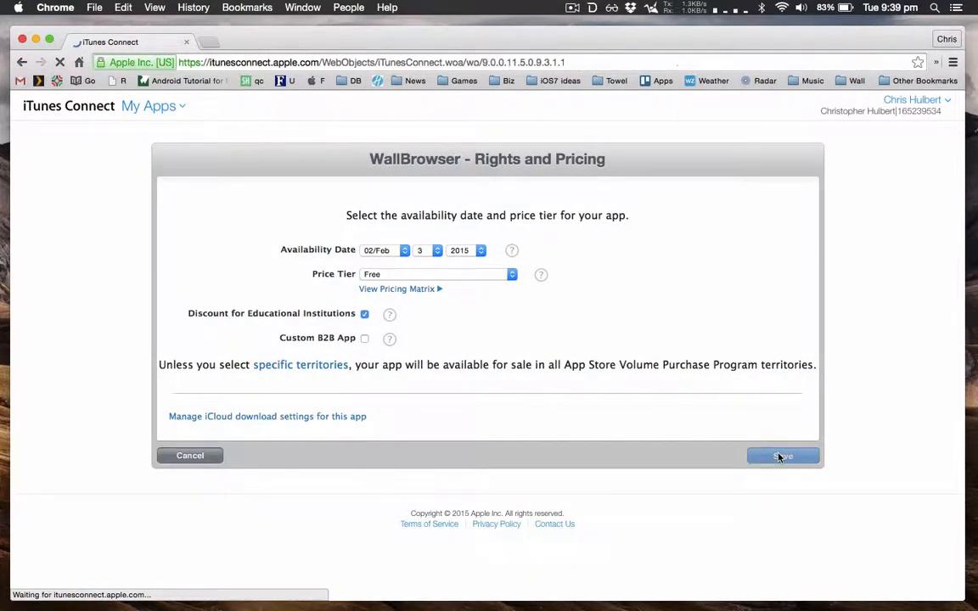
Return to the My Apps overview from the rights and pricing page.
{"action": "left_click", "coordinate": [130, 111]}
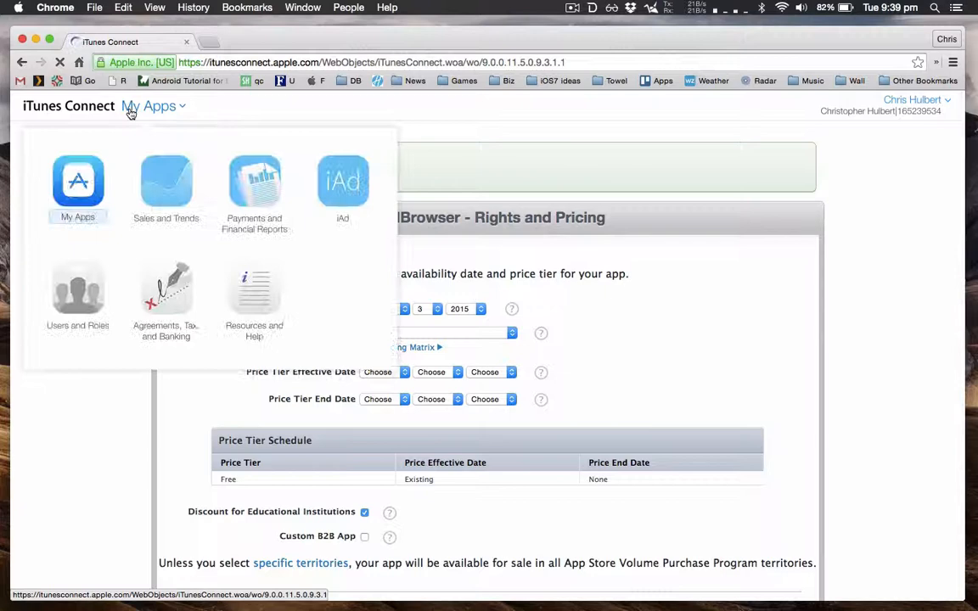
{"action": "left_click", "coordinate": [85, 184]}
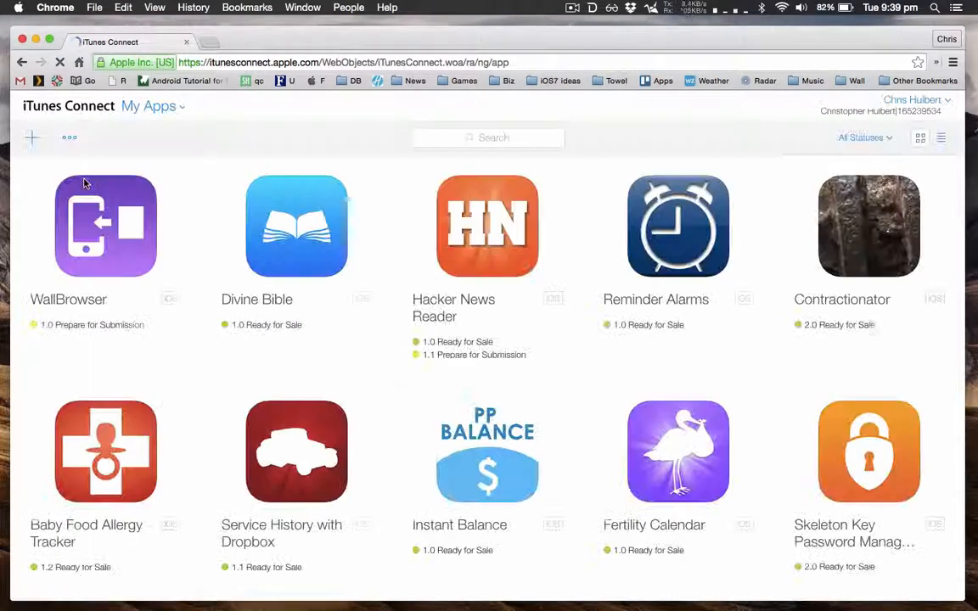